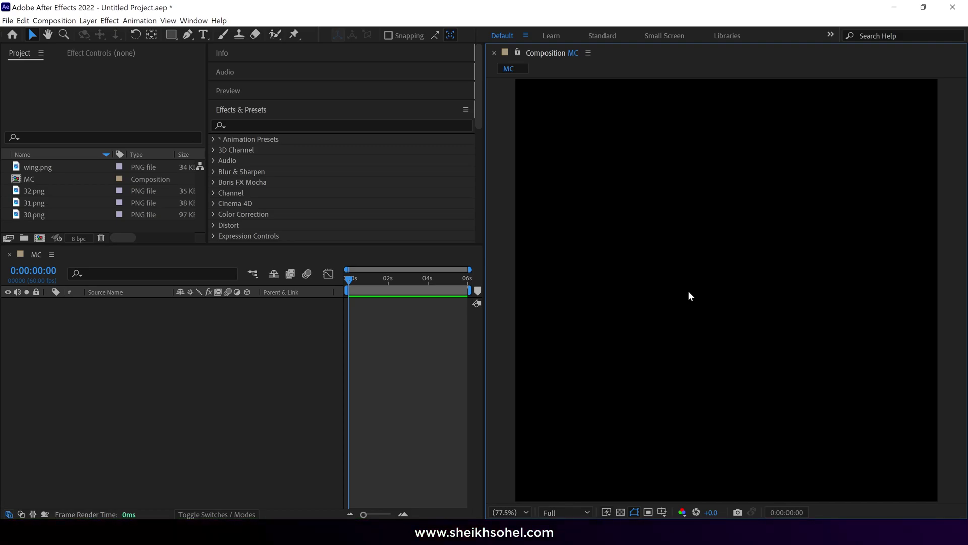
Look over the 32.png and 31.png trees, then add the 30.png tree to the MC composition.
{"action": "left_click", "coordinate": [43, 191]}
{"action": "left_click", "coordinate": [41, 200]}
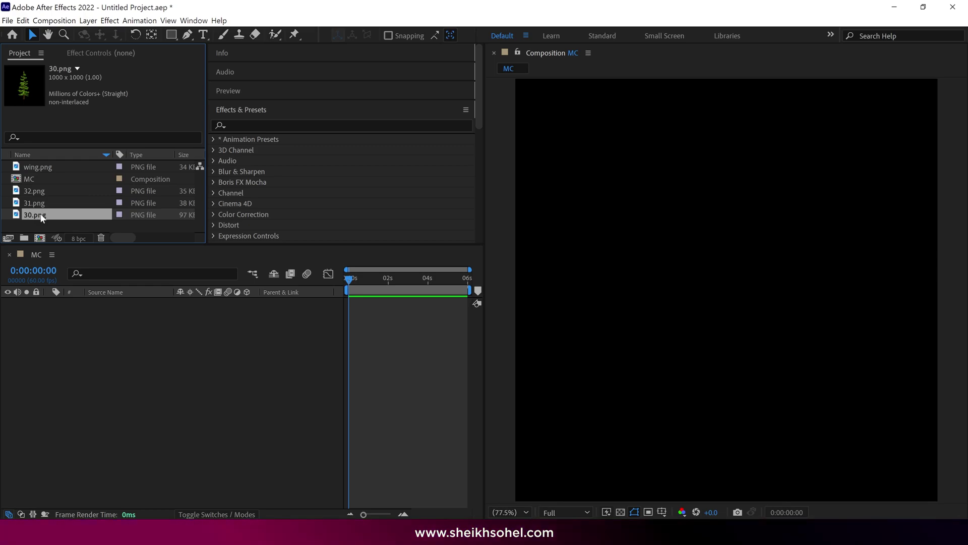
{"action": "left_click_drag", "start_coordinate": [42, 214], "coordinate": [39, 316]}
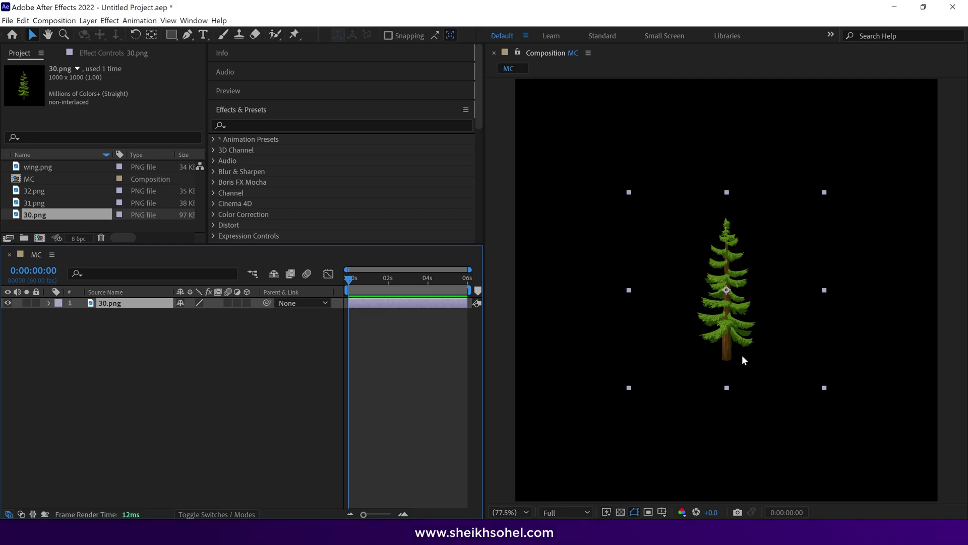
Search the effects for 'cc bend it' and apply CC Bend It to the tree layer.
{"action": "left_click", "coordinate": [250, 124]}
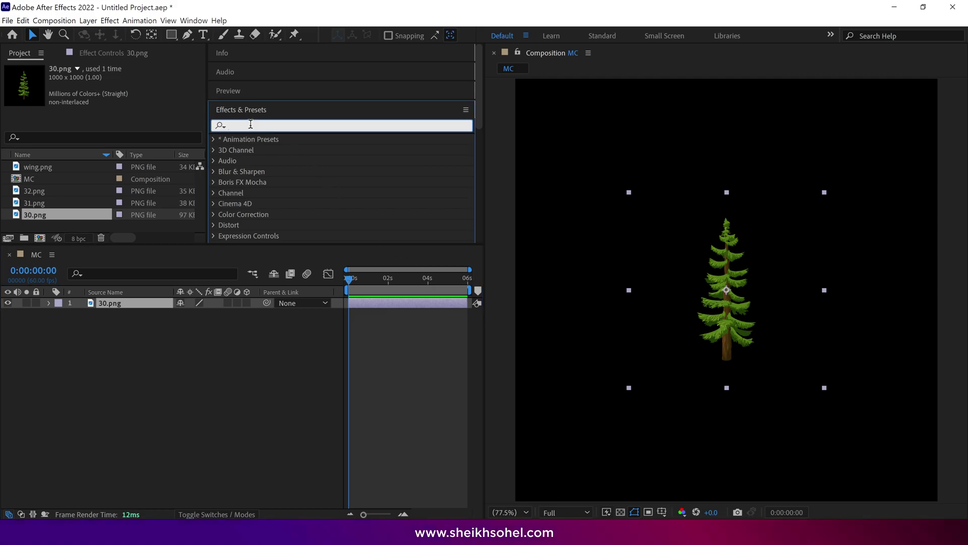
{"action": "type", "text": "cc"}
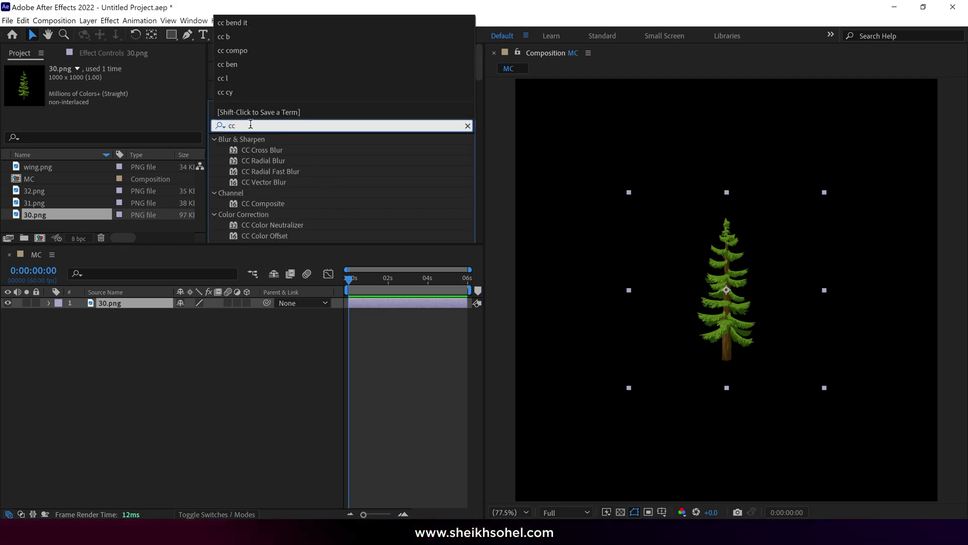
{"action": "type", "text": " bend it"}
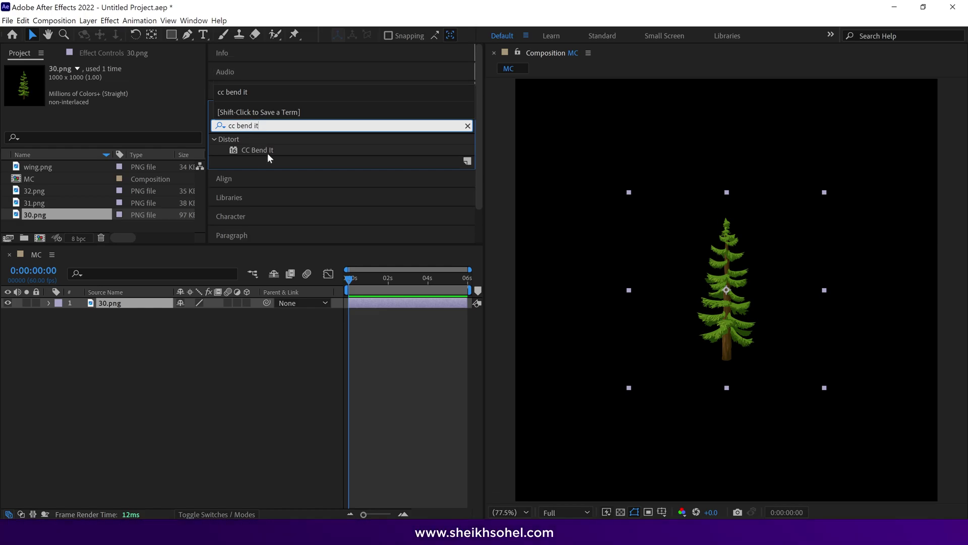
{"action": "left_click_drag", "start_coordinate": [268, 151], "coordinate": [748, 292]}
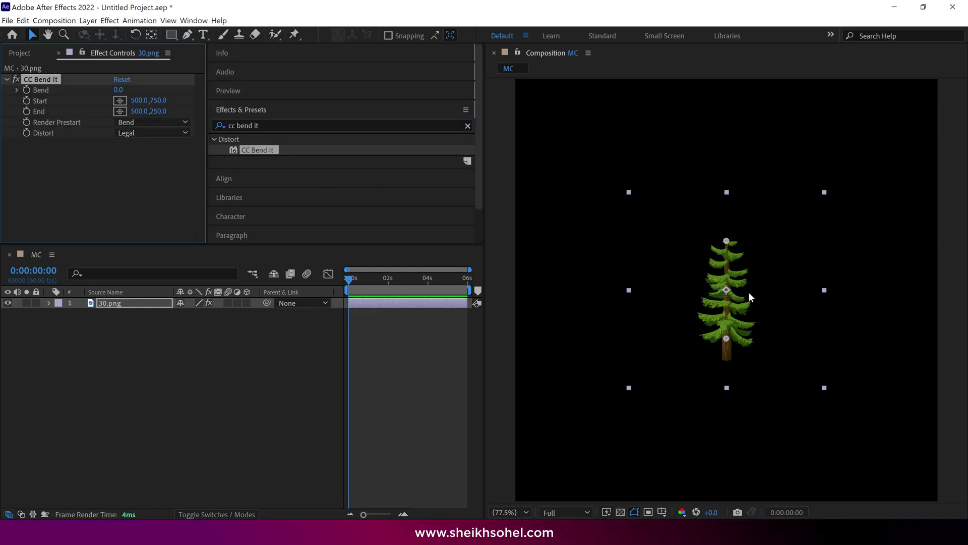
Place CC Bend It's Start at the trunk base (507, 883) and End above the treetop (496, -9).
{"action": "key", "text": "period"}
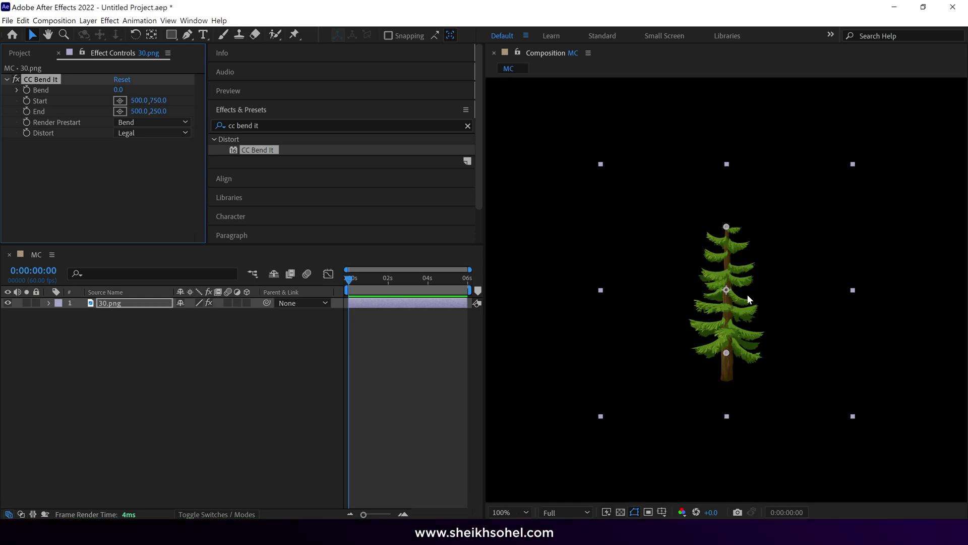
{"action": "left_click_drag", "start_coordinate": [726, 227], "coordinate": [731, 195]}
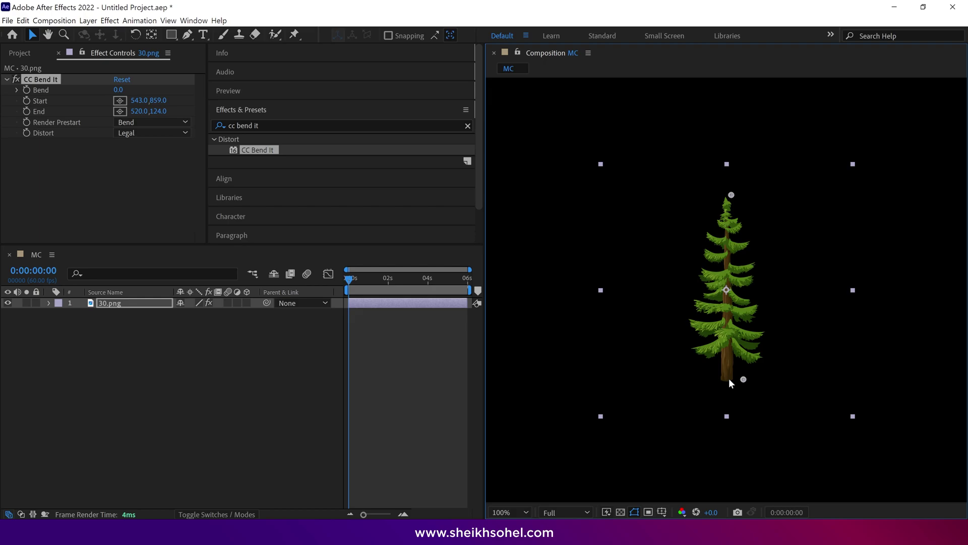
{"action": "left_click_drag", "start_coordinate": [729, 379], "coordinate": [730, 378]}
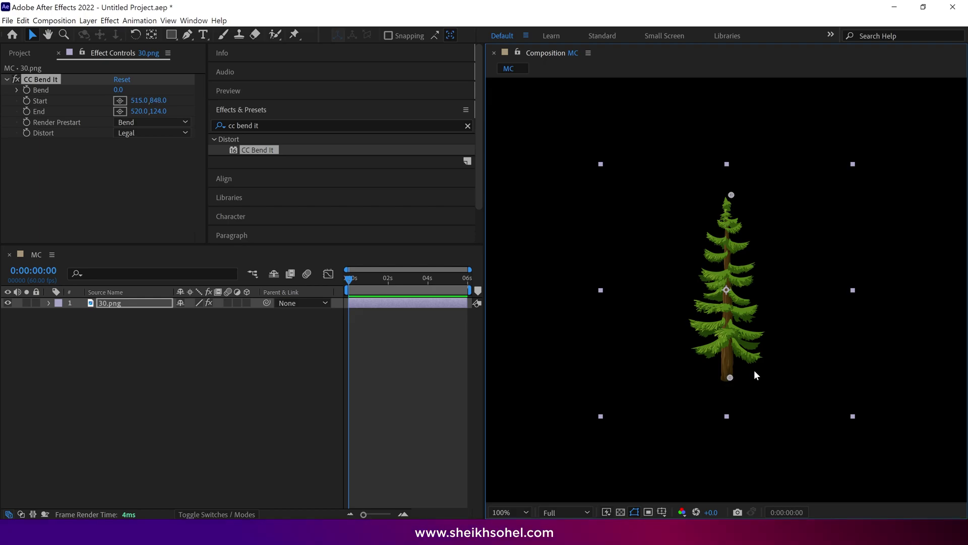
{"action": "left_click", "coordinate": [121, 101]}
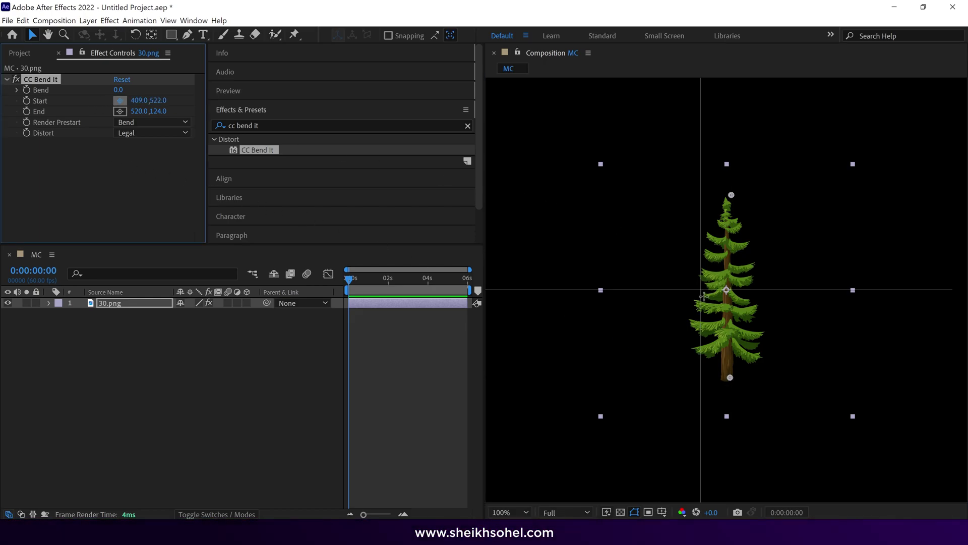
{"action": "left_click", "coordinate": [728, 386]}
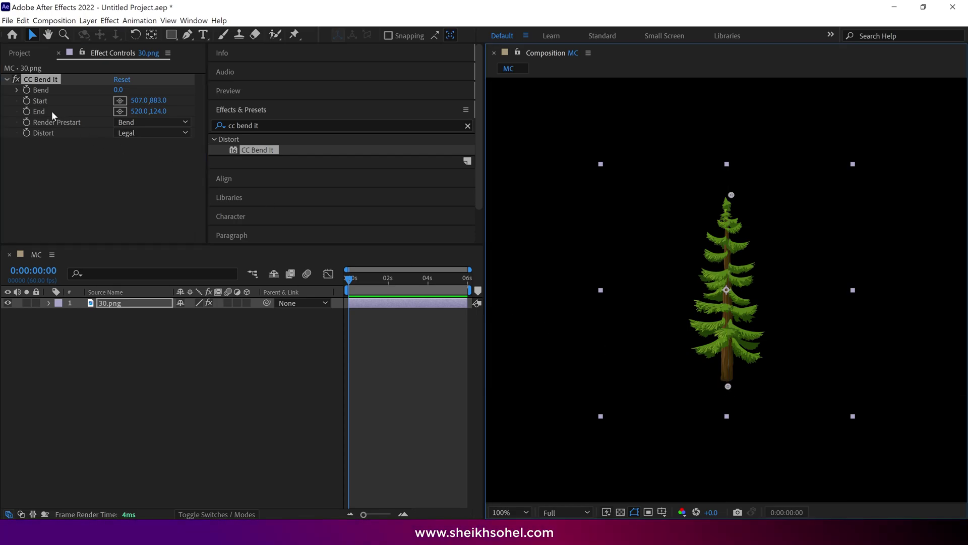
{"action": "left_click", "coordinate": [121, 112]}
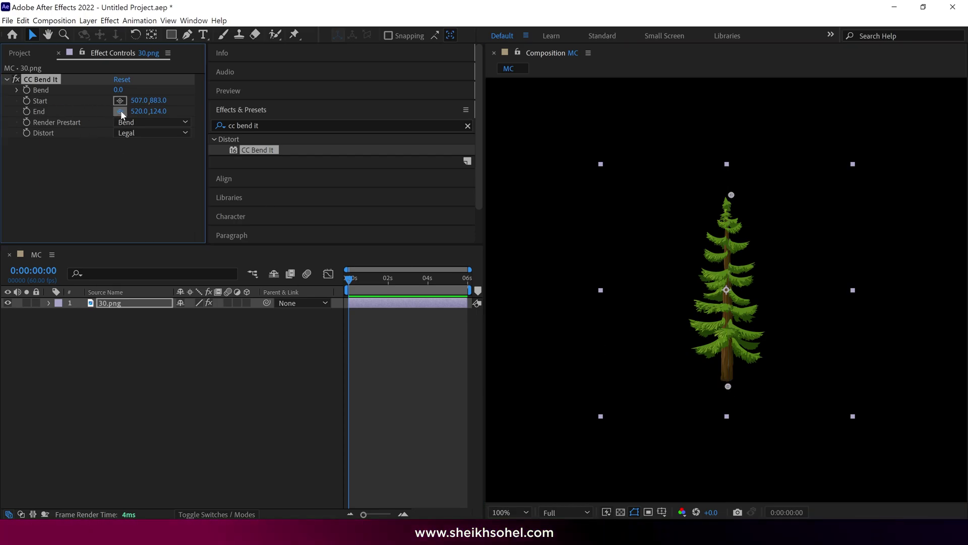
{"action": "left_click", "coordinate": [726, 163]}
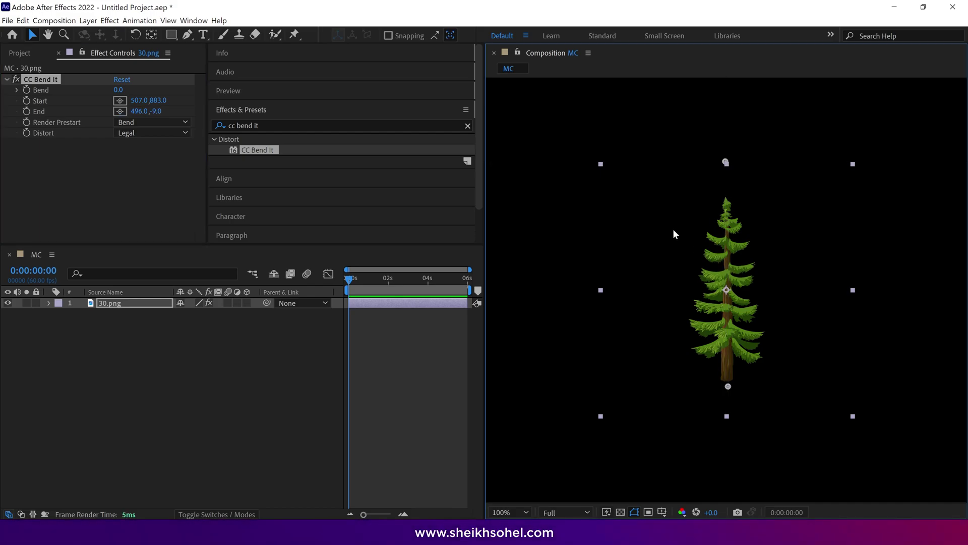
After a test bend, keyframe the tree's Bend at 9 around 1:16 and -7 a little later.
{"action": "left_click_drag", "start_coordinate": [120, 90], "coordinate": [98, 102]}
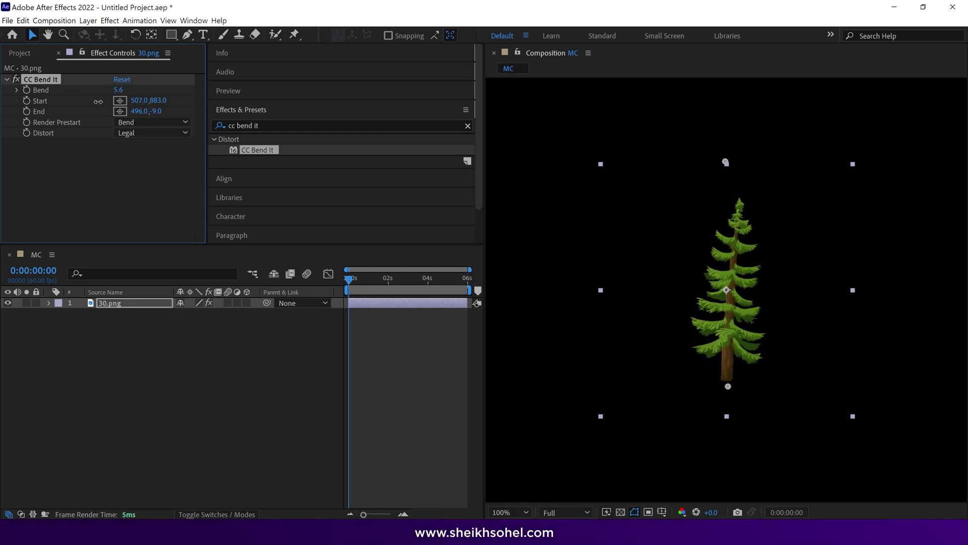
{"action": "key", "text": "ctrl+z"}
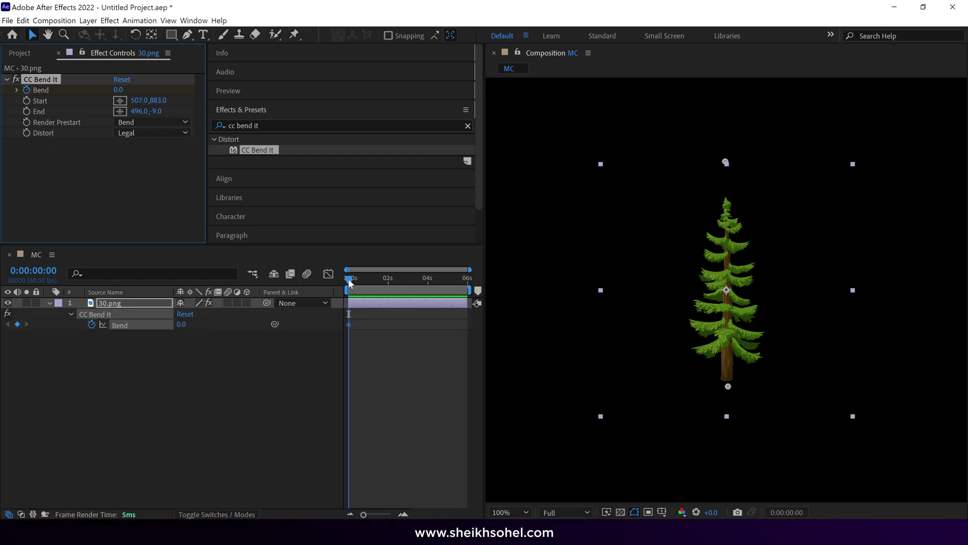
{"action": "left_click_drag", "start_coordinate": [350, 279], "coordinate": [374, 277]}
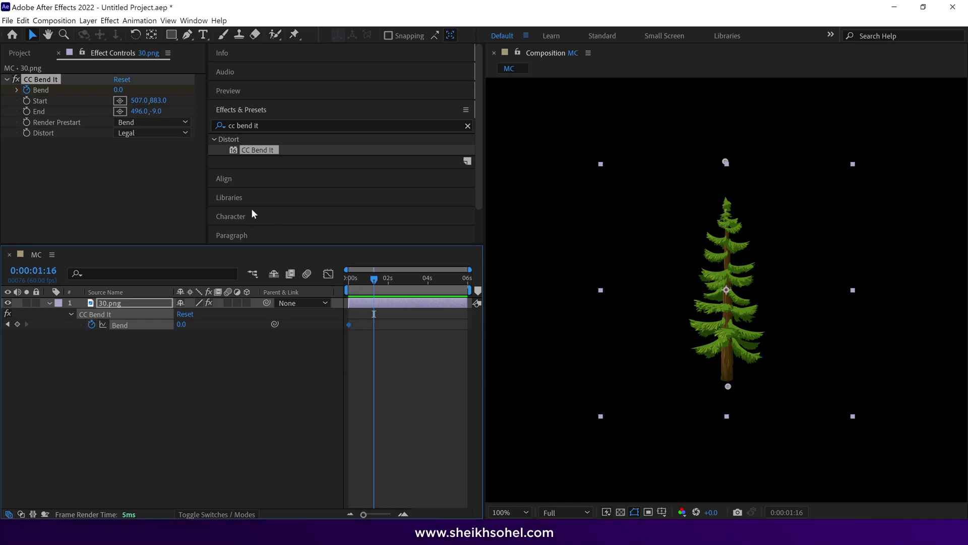
{"action": "left_click_drag", "start_coordinate": [121, 95], "coordinate": [130, 95]}
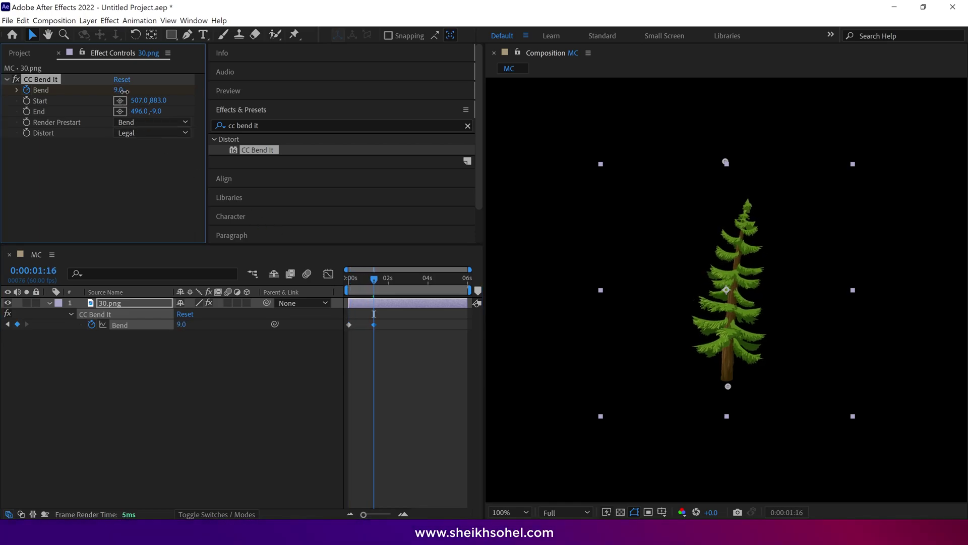
{"action": "left_click_drag", "start_coordinate": [373, 279], "coordinate": [404, 282]}
{"action": "left_click_drag", "start_coordinate": [120, 89], "coordinate": [103, 89]}
Set a final Bend keyframe of 0 near 3:50 and preview the swaying tree.
{"action": "left_click", "coordinate": [411, 280]}
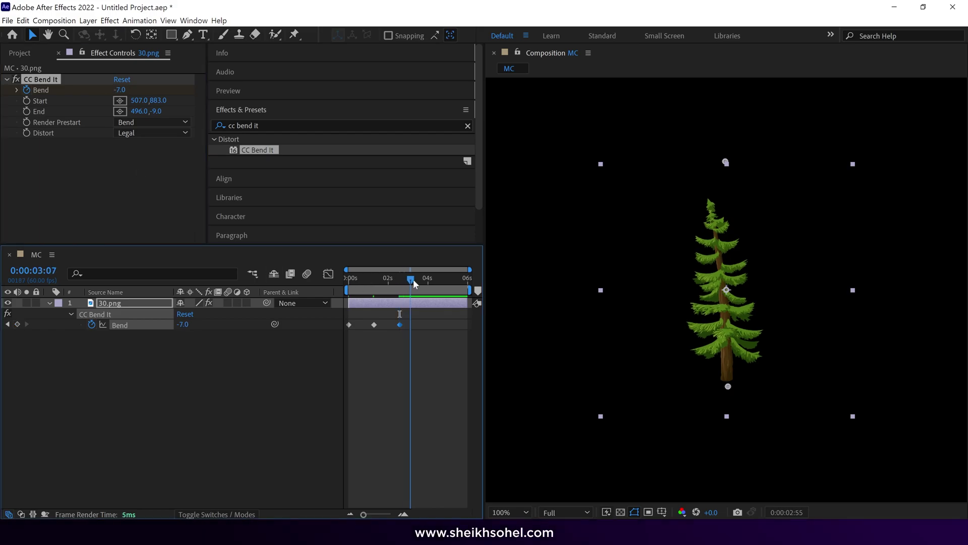
{"action": "left_click", "coordinate": [120, 89]}
{"action": "type", "text": "0"}
{"action": "key", "text": "Return"}
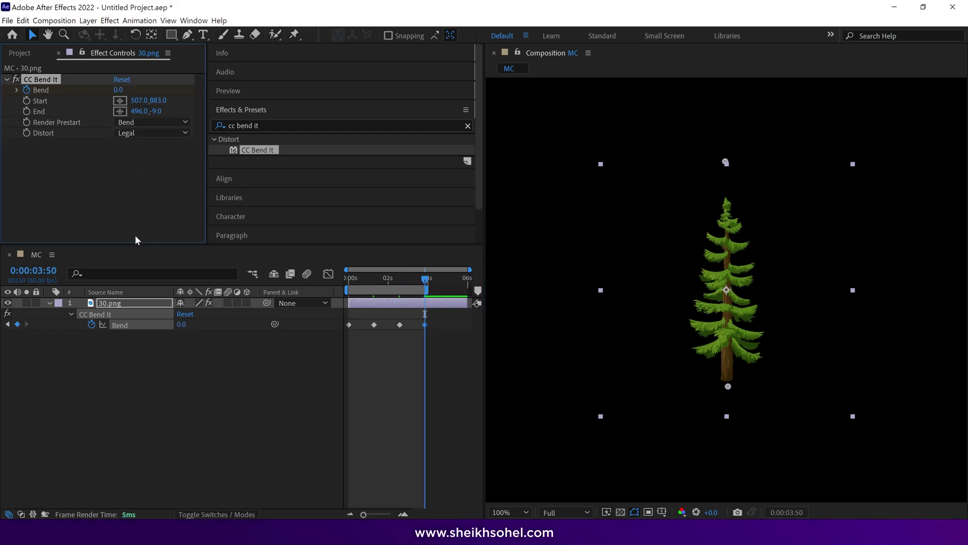
{"action": "key", "text": "space"}
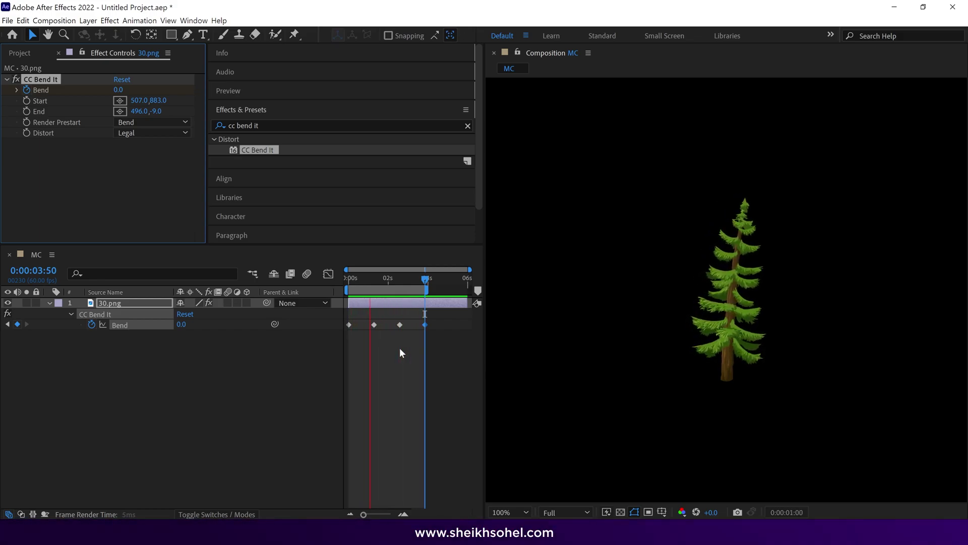
Apply Easy Ease to all four Bend keyframes and view their speed curve.
{"action": "key", "text": "space"}
{"action": "left_click", "coordinate": [447, 322]}
{"action": "left_click_drag", "start_coordinate": [446, 322], "coordinate": [354, 337]}
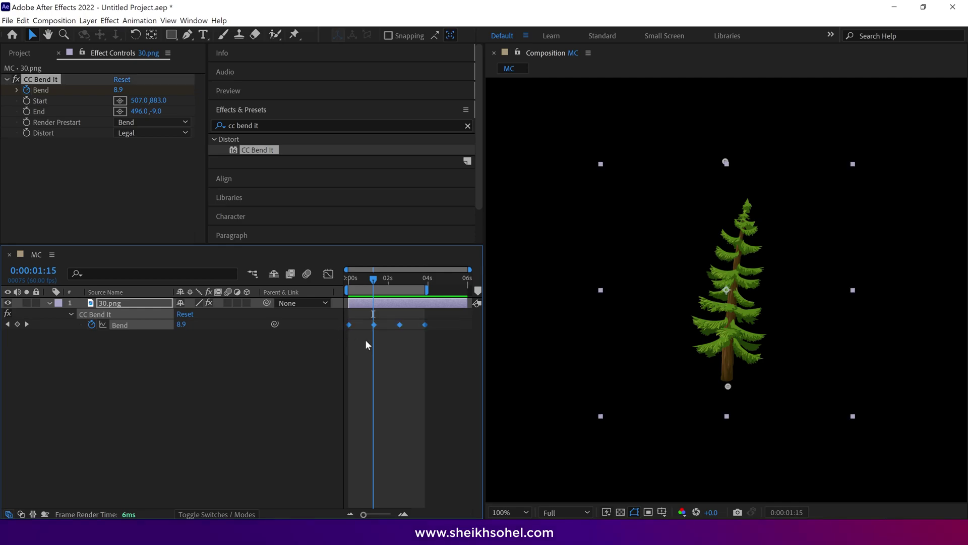
{"action": "right_click", "coordinate": [427, 325]}
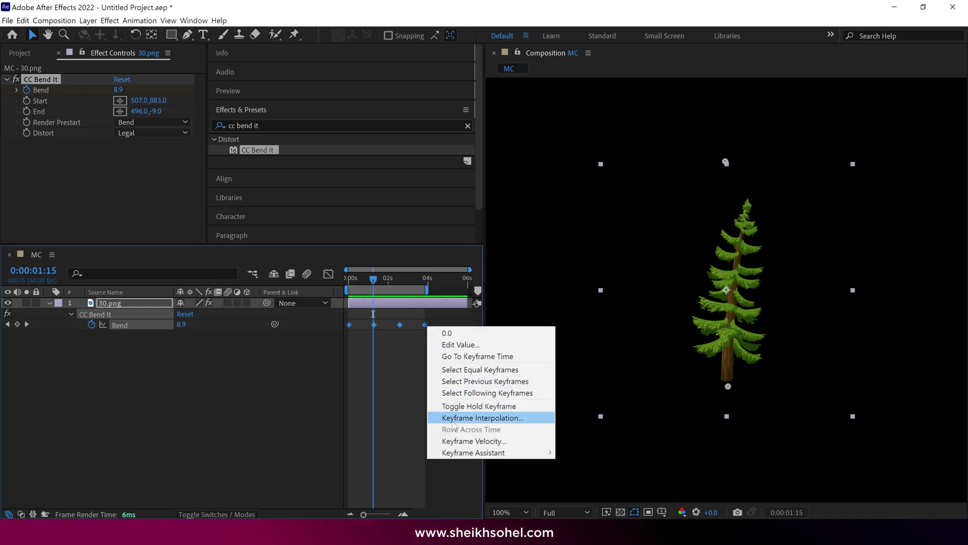
{"action": "mouse_move", "coordinate": [452, 454]}
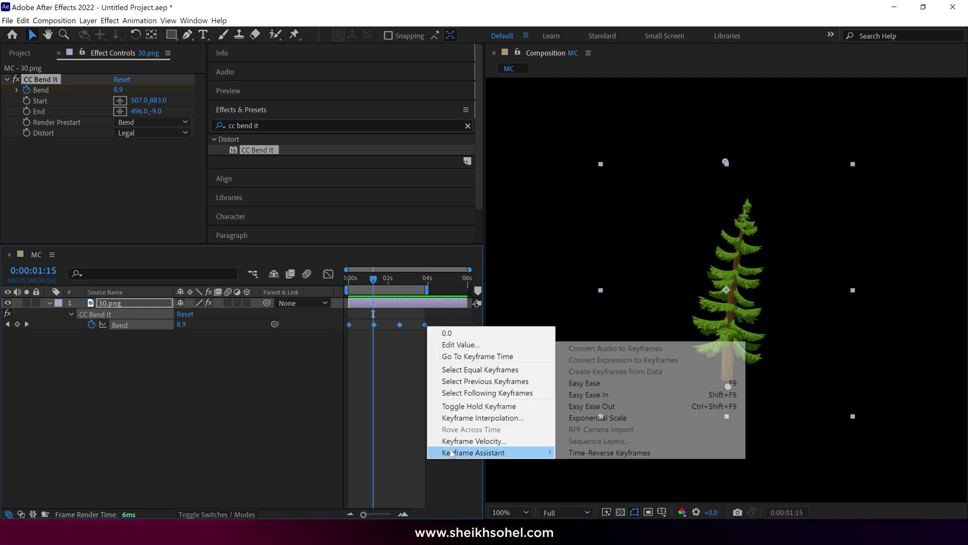
{"action": "left_click", "coordinate": [585, 383]}
{"action": "left_click", "coordinate": [328, 274]}
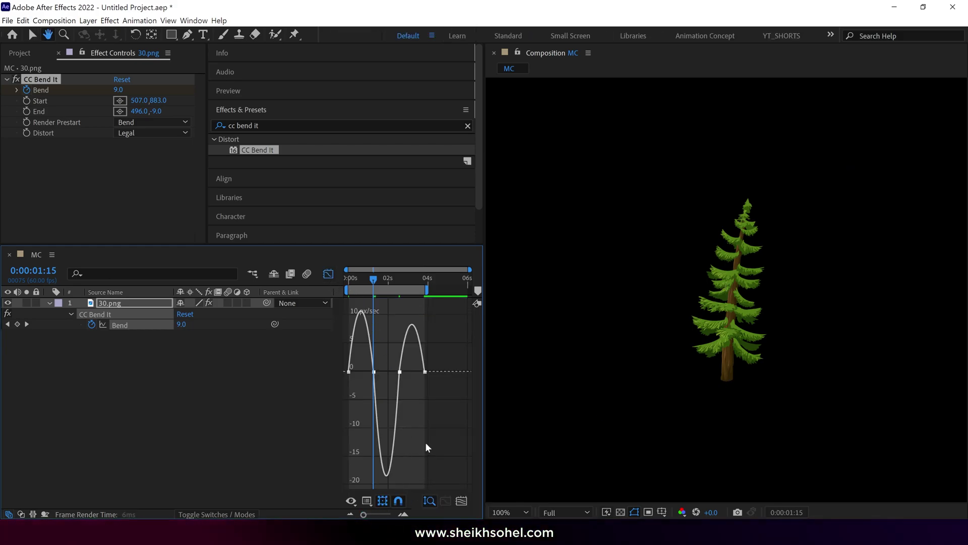
Pull the later Bend keyframes earlier so the sway ends around 2.6 seconds, and preview.
{"action": "key", "text": "space"}
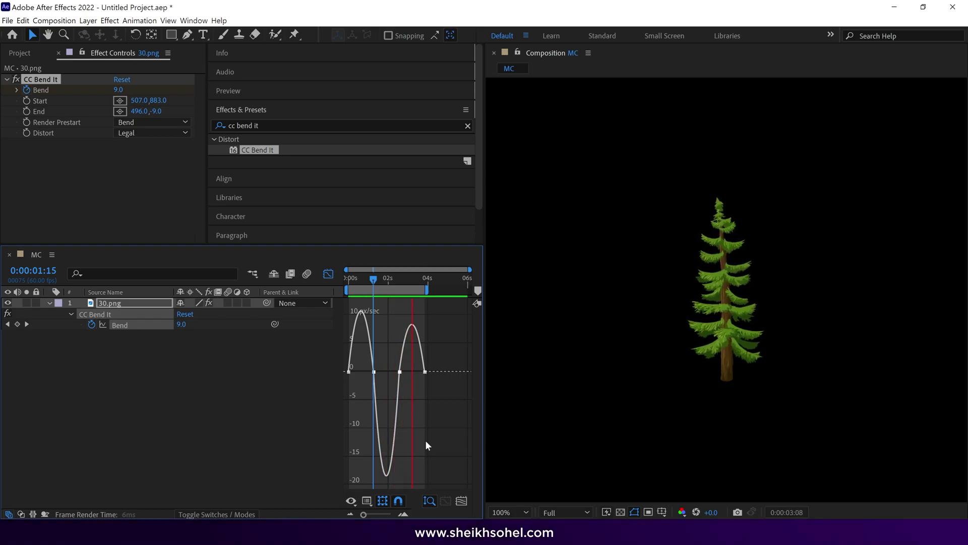
{"action": "key", "text": "space"}
{"action": "left_click", "coordinate": [328, 274]}
{"action": "left_click_drag", "start_coordinate": [433, 319], "coordinate": [355, 337]}
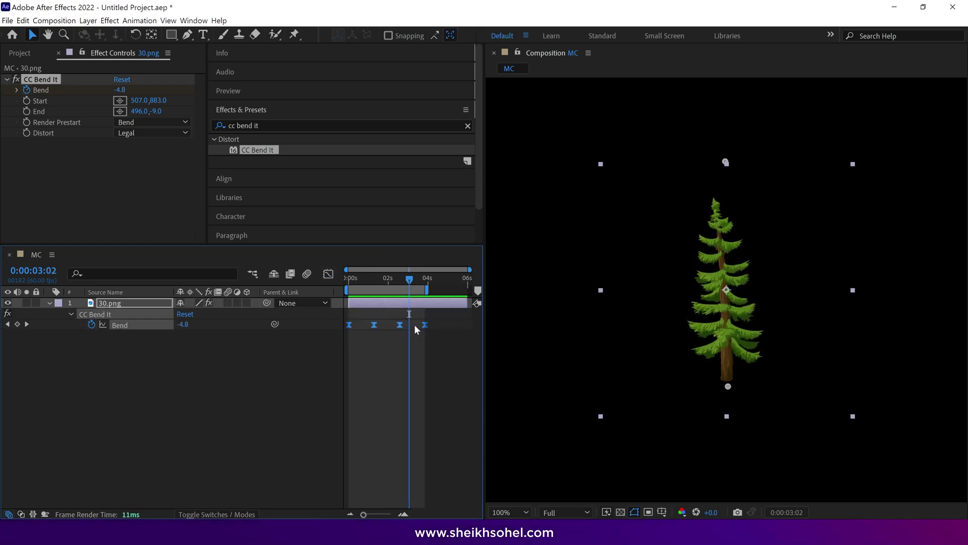
{"action": "left_click_drag", "start_coordinate": [426, 325], "coordinate": [403, 337]}
{"action": "key", "text": "space"}
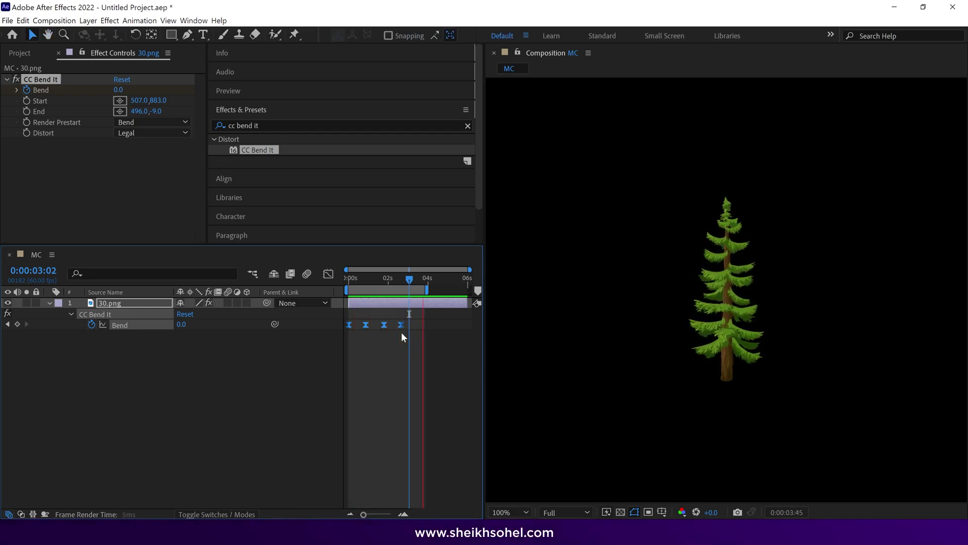
Scale the tree to 28%, move it up and left, and duplicate the layer.
{"action": "key", "text": "space"}
{"action": "key", "text": "s"}
{"action": "left_click_drag", "start_coordinate": [198, 313], "coordinate": [151, 316]}
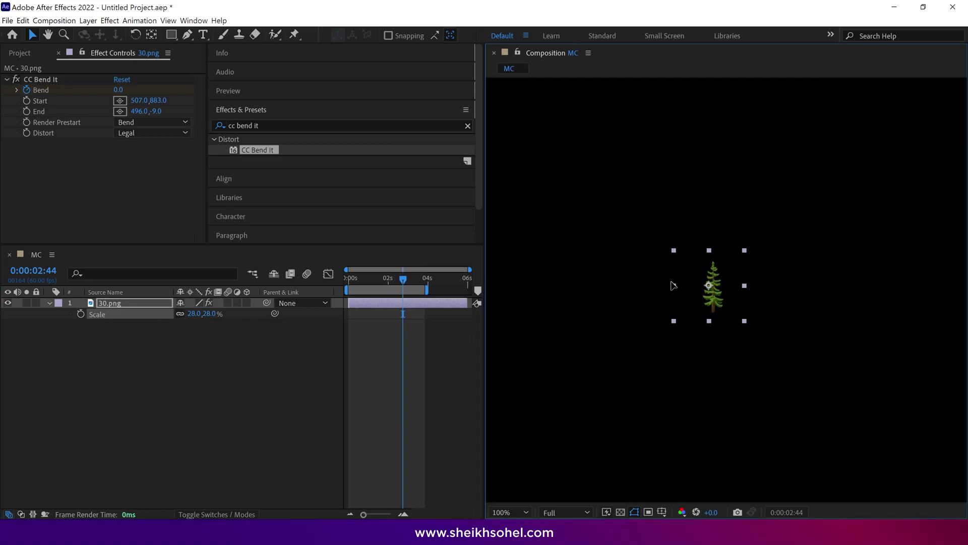
{"action": "left_click_drag", "start_coordinate": [728, 314], "coordinate": [701, 275]}
{"action": "key", "text": "ctrl+d"}
{"action": "key", "text": "ctrl+d"}
{"action": "key", "text": "ctrl+d"}
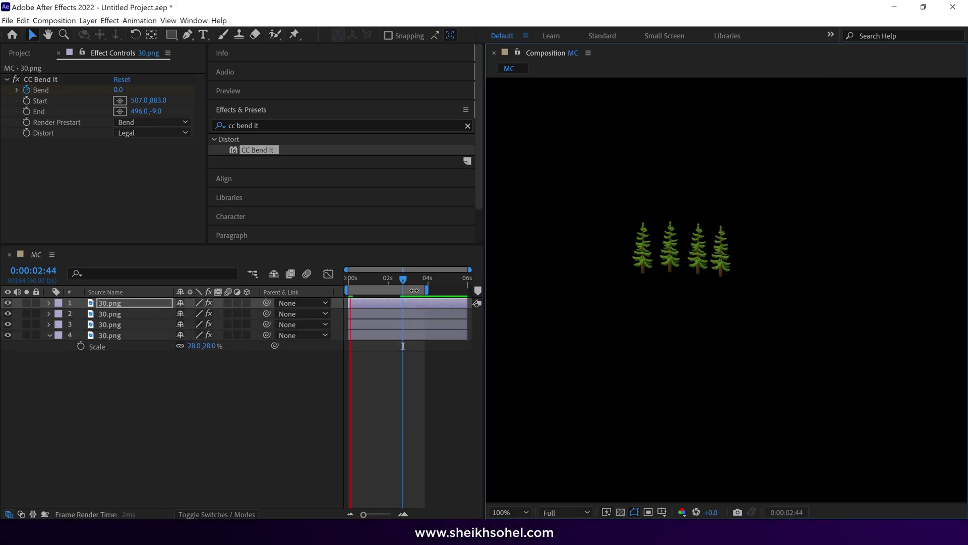
Stretch each tree layer's Bend keyframes to a different spacing and preview the out-of-sync sway.
{"action": "left_click", "coordinate": [366, 280]}
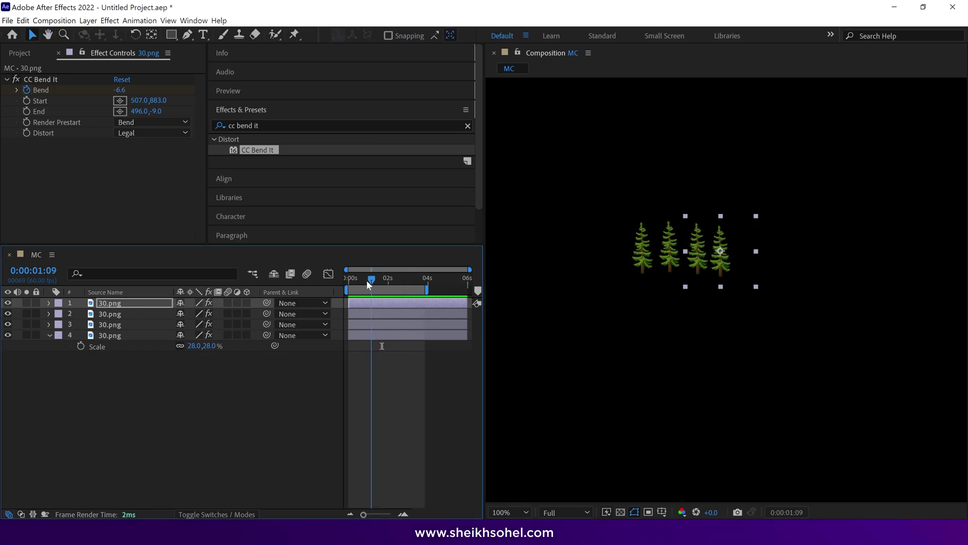
{"action": "left_click_drag", "start_coordinate": [367, 280], "coordinate": [343, 280]}
{"action": "key", "text": "ctrl+a"}
{"action": "key", "text": "u"}
{"action": "left_click_drag", "start_coordinate": [418, 315], "coordinate": [340, 328]}
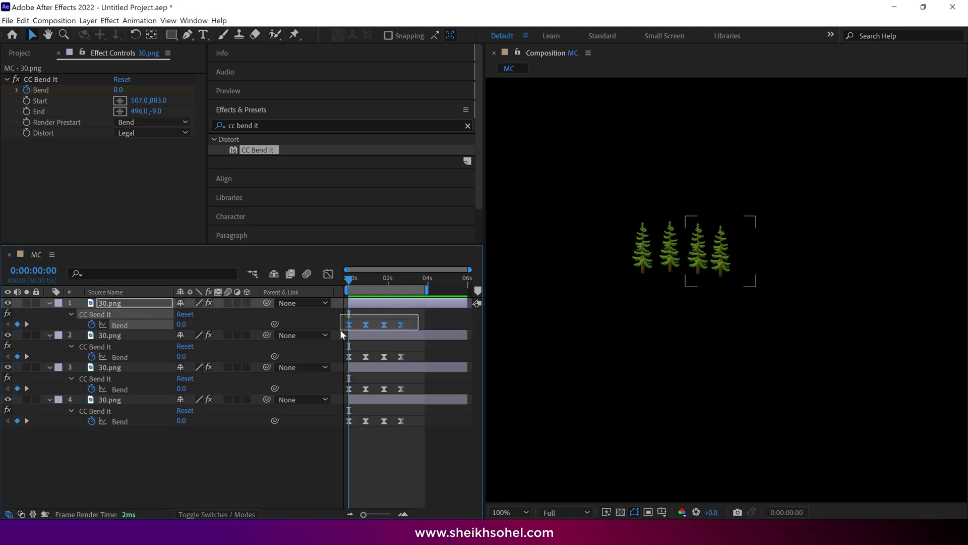
{"action": "left_click_drag", "start_coordinate": [401, 324], "coordinate": [430, 324]}
{"action": "mouse_move", "coordinate": [423, 352]}
{"action": "left_mouse_down"}
{"action": "mouse_move", "coordinate": [352, 365]}
{"action": "mouse_move", "coordinate": [419, 356]}
{"action": "left_mouse_up"}
{"action": "left_click_drag", "start_coordinate": [422, 385], "coordinate": [343, 426]}
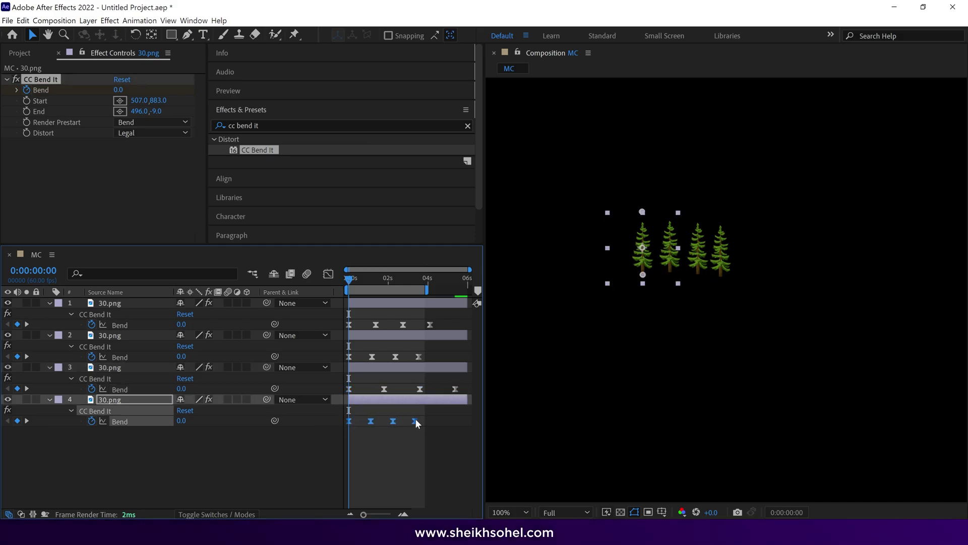
{"action": "key", "text": "space"}
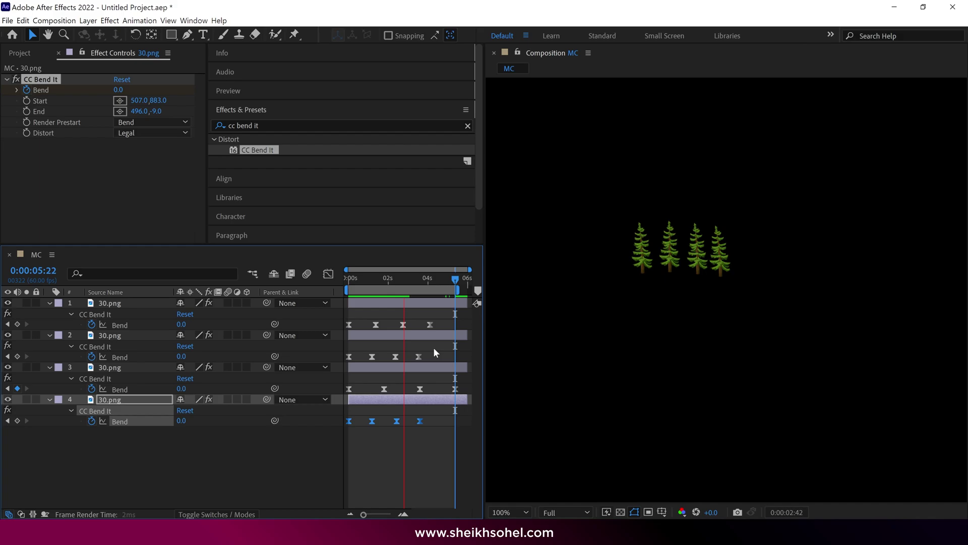
{"action": "scroll", "coordinate": [739, 244], "scroll_direction": "up", "scroll_amount": 2}
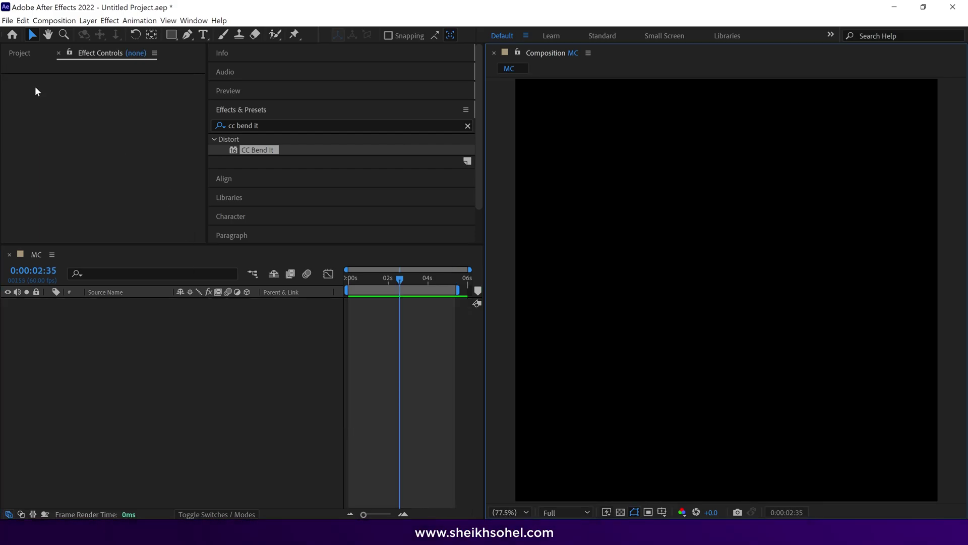
Add wing.png from the Project panel to the MC composition.
{"action": "left_click", "coordinate": [21, 53]}
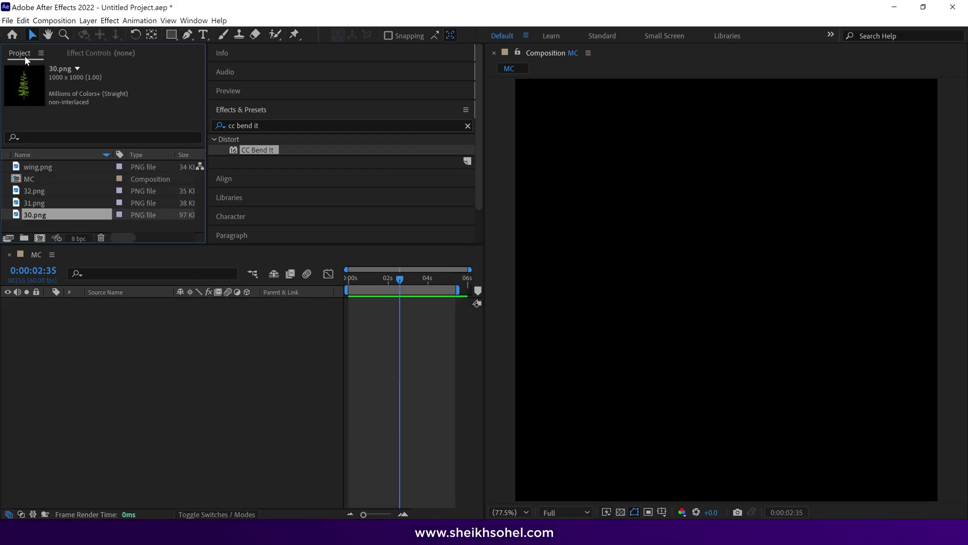
{"action": "left_click", "coordinate": [37, 167]}
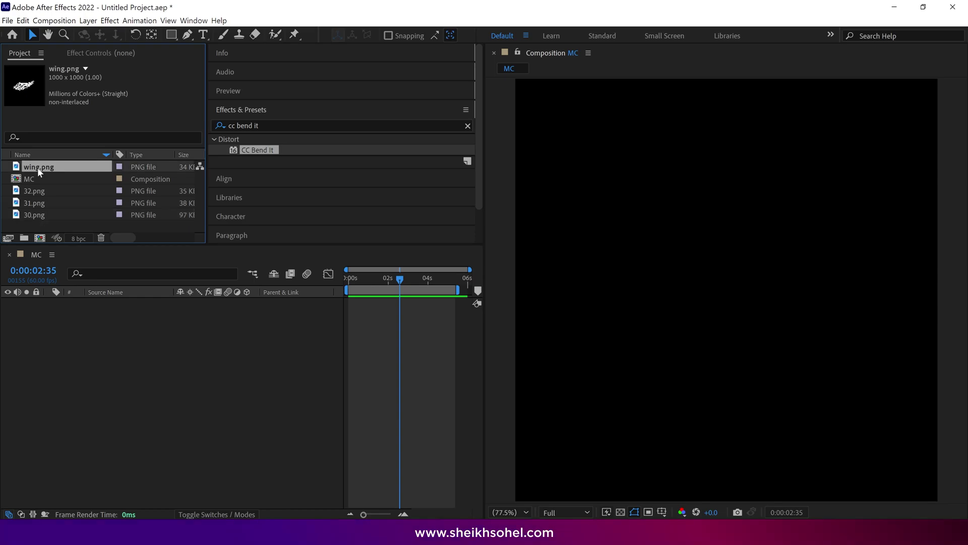
{"action": "left_click_drag", "start_coordinate": [37, 167], "coordinate": [62, 309]}
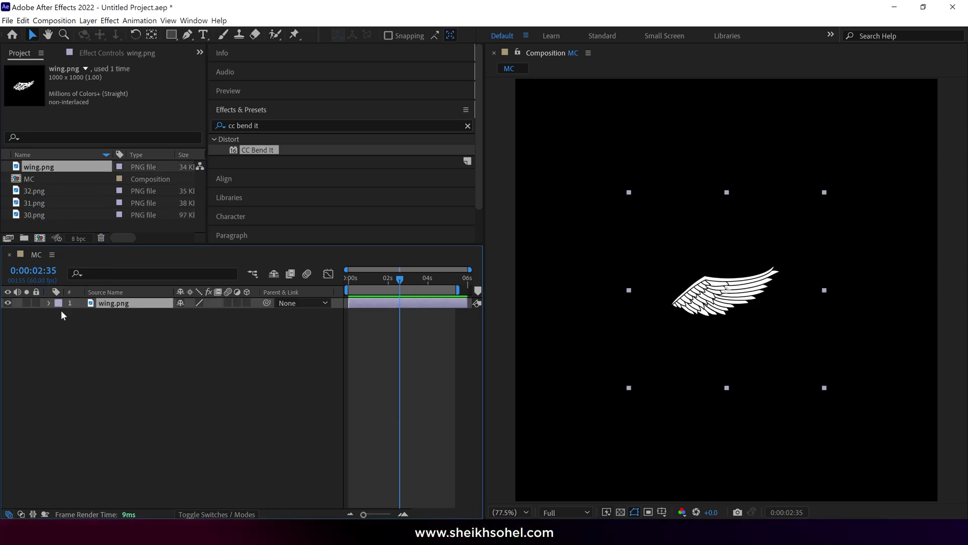
Pre-compose the wing layer as 'wing' with all attributes moved into the new composition.
{"action": "right_click", "coordinate": [144, 306]}
{"action": "left_click", "coordinate": [171, 248]}
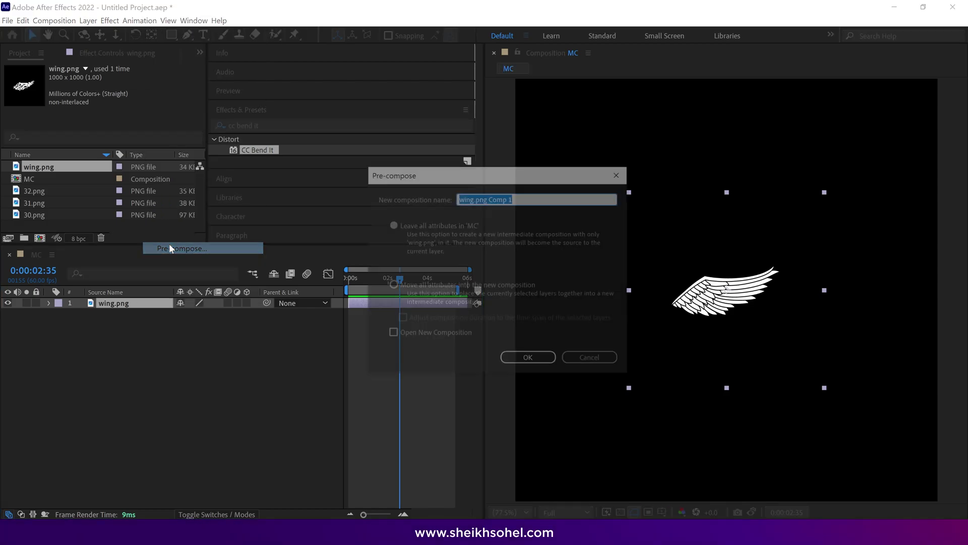
{"action": "type", "text": "wing"}
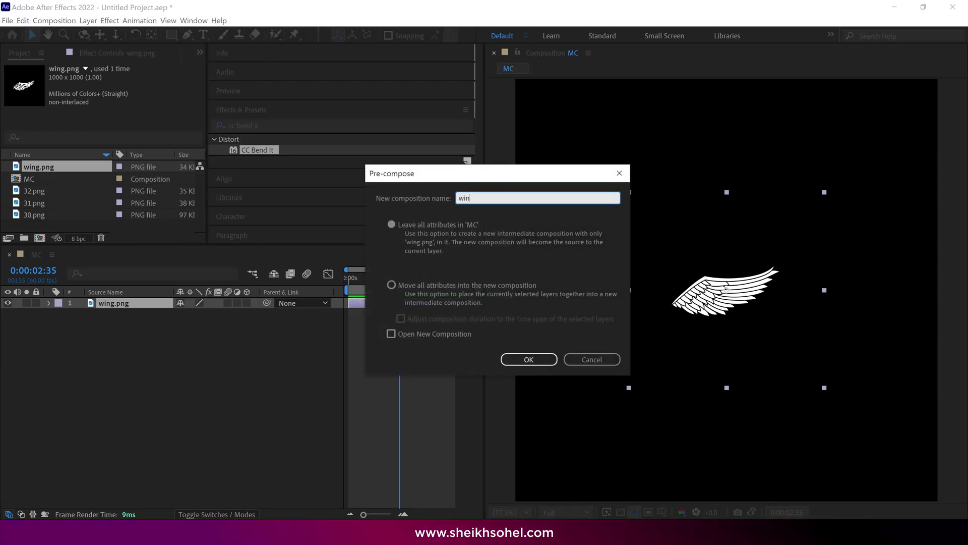
{"action": "left_click", "coordinate": [393, 286]}
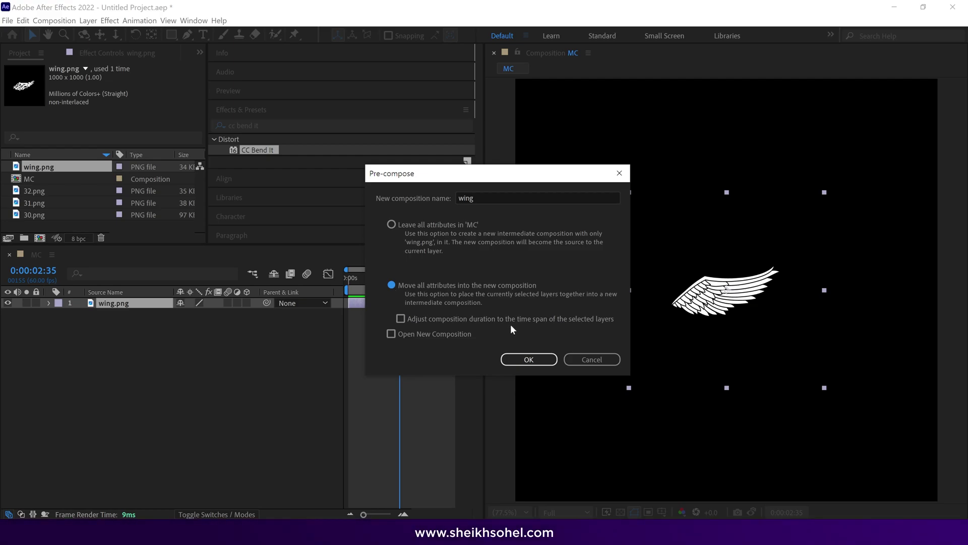
{"action": "left_click", "coordinate": [528, 359]}
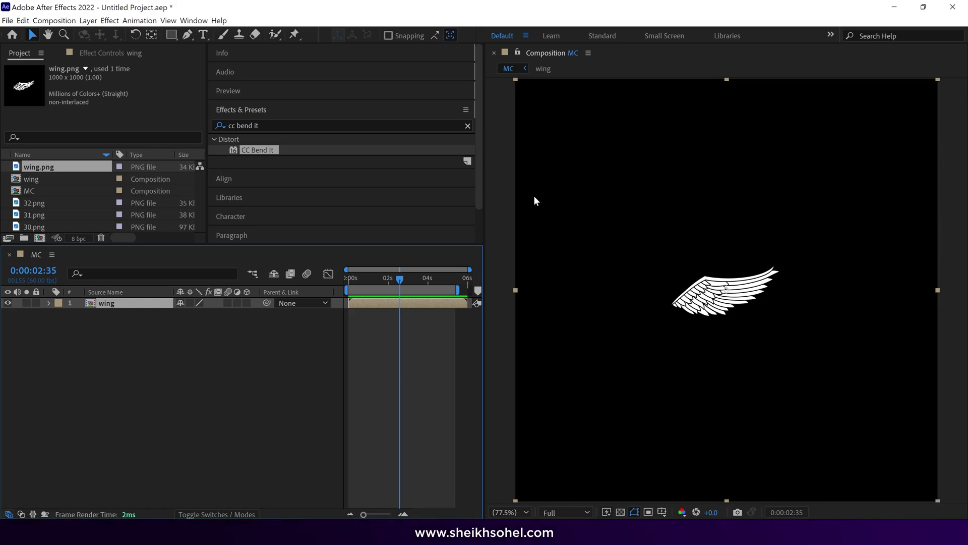
Apply CC Bend It to the wing layer and test a bend before undoing it.
{"action": "left_click_drag", "start_coordinate": [252, 151], "coordinate": [150, 305]}
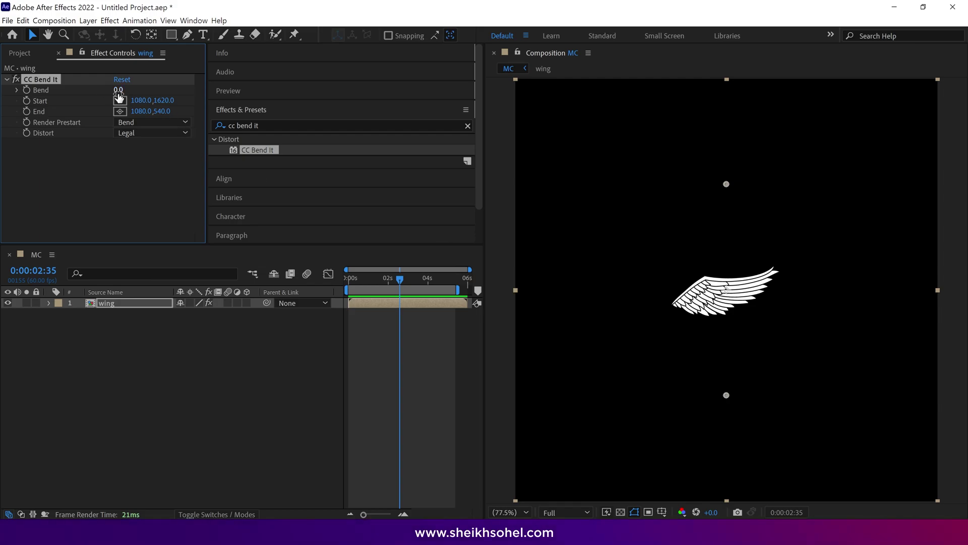
{"action": "left_click_drag", "start_coordinate": [120, 93], "coordinate": [171, 110]}
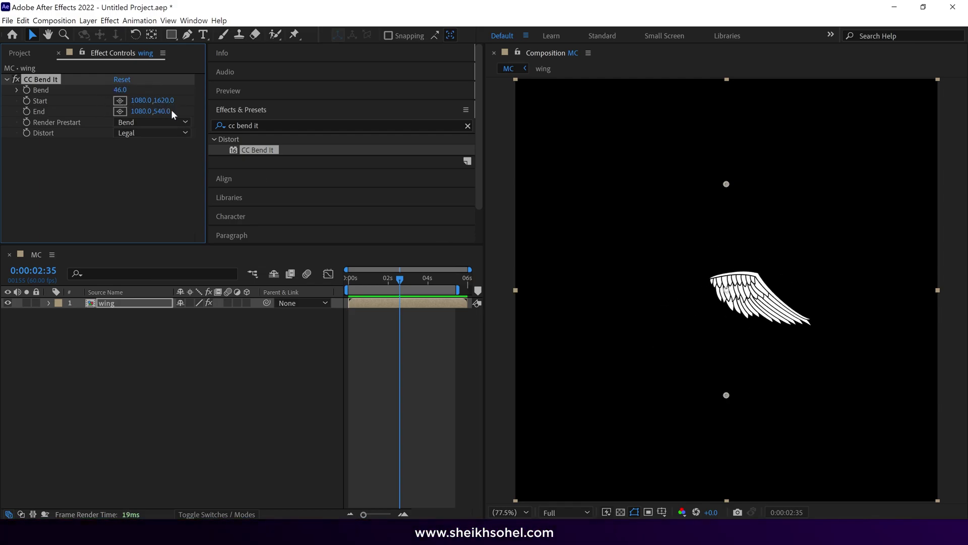
{"action": "key", "text": "ctrl+z"}
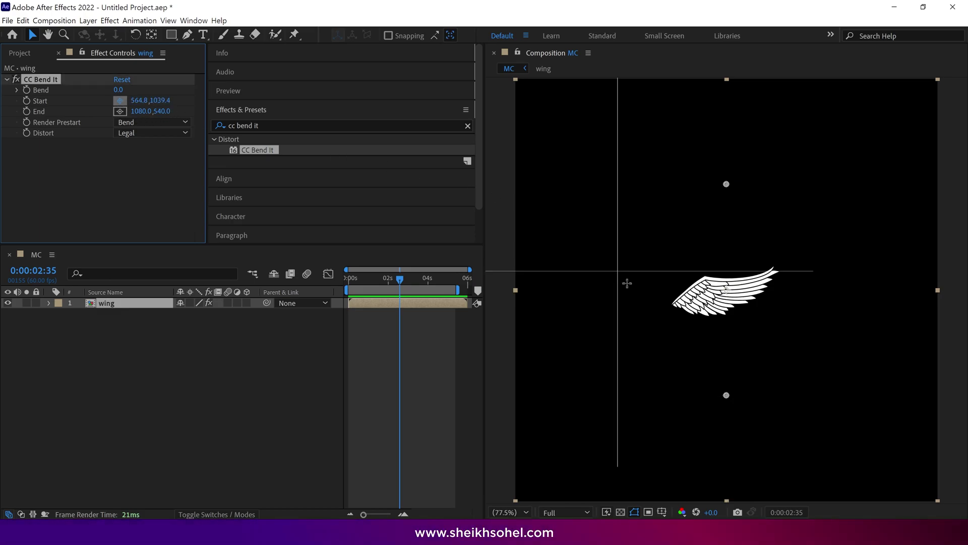
Set the bend Start at the wing's inner end and End near the wing tip, keeping Bend at 0.
{"action": "left_click", "coordinate": [665, 301]}
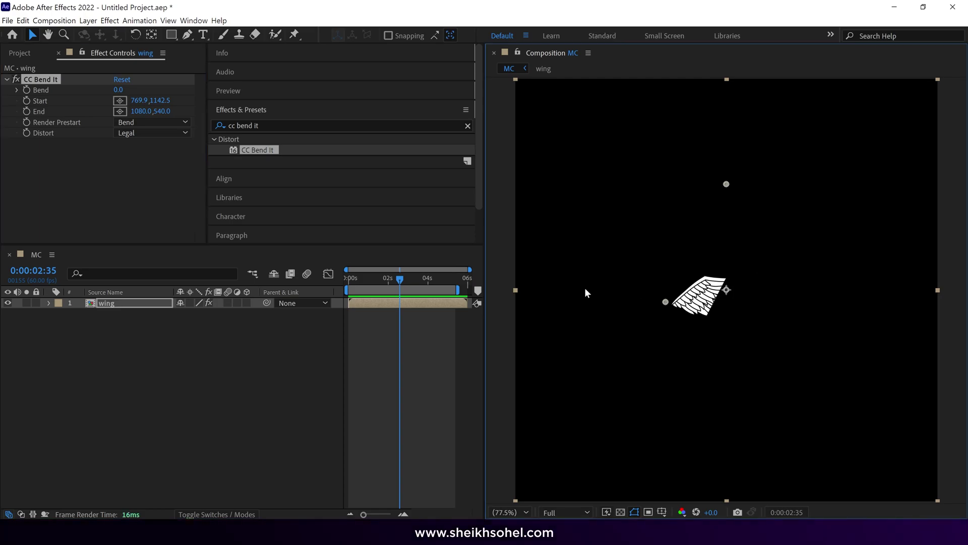
{"action": "left_click", "coordinate": [124, 111]}
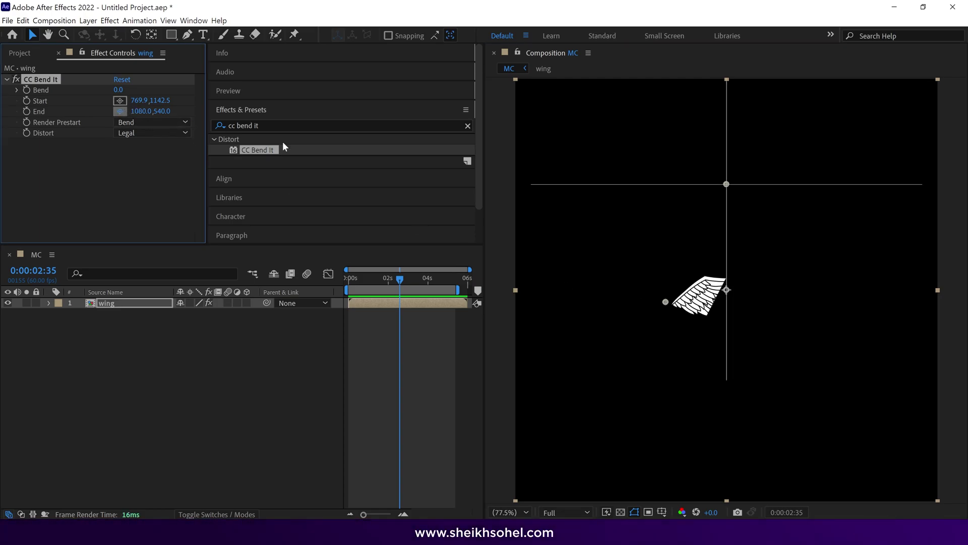
{"action": "left_click", "coordinate": [852, 290]}
{"action": "left_click_drag", "start_coordinate": [852, 290], "coordinate": [801, 293]}
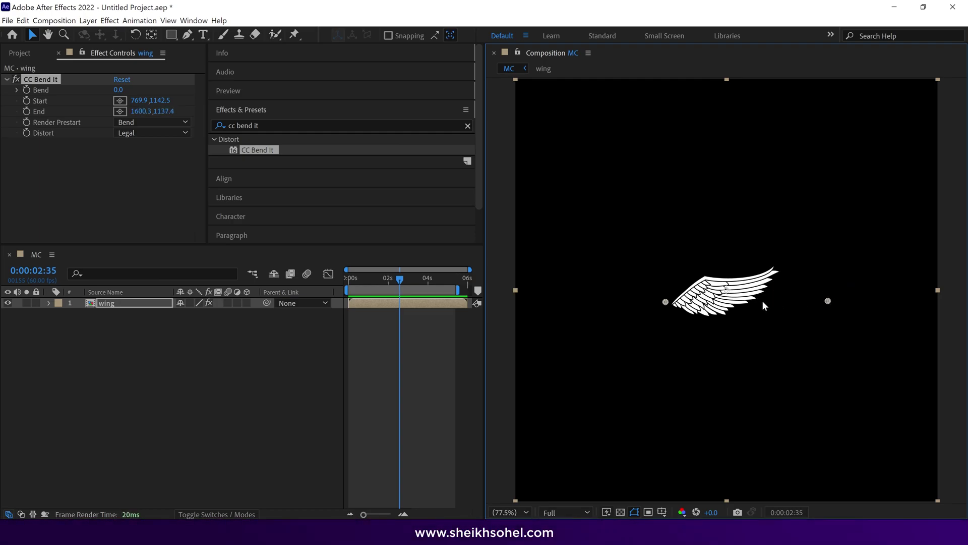
{"action": "left_click_drag", "start_coordinate": [121, 94], "coordinate": [174, 116]}
{"action": "key", "text": "ctrl+z"}
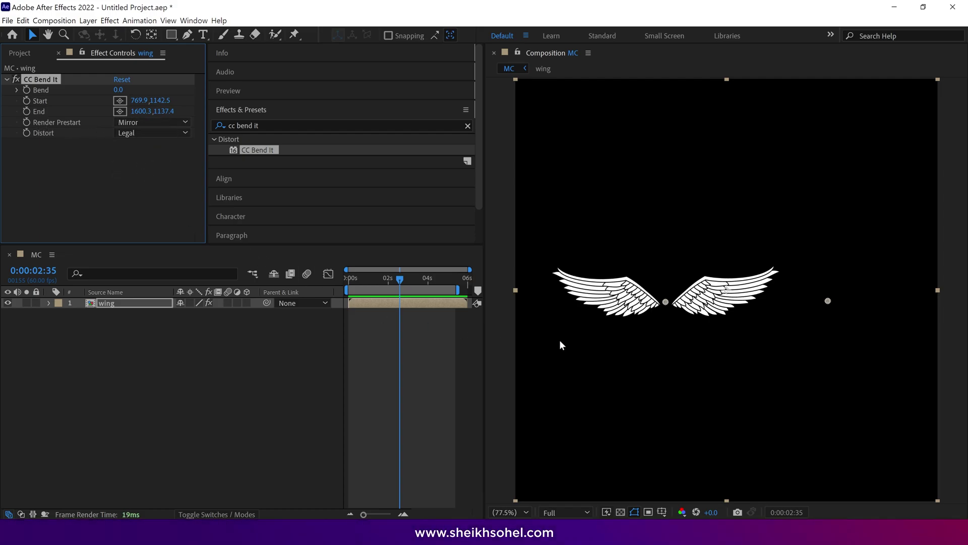
Test-bend the mirrored wings and shift them right toward the composition centre.
{"action": "left_click_drag", "start_coordinate": [119, 90], "coordinate": [130, 111]}
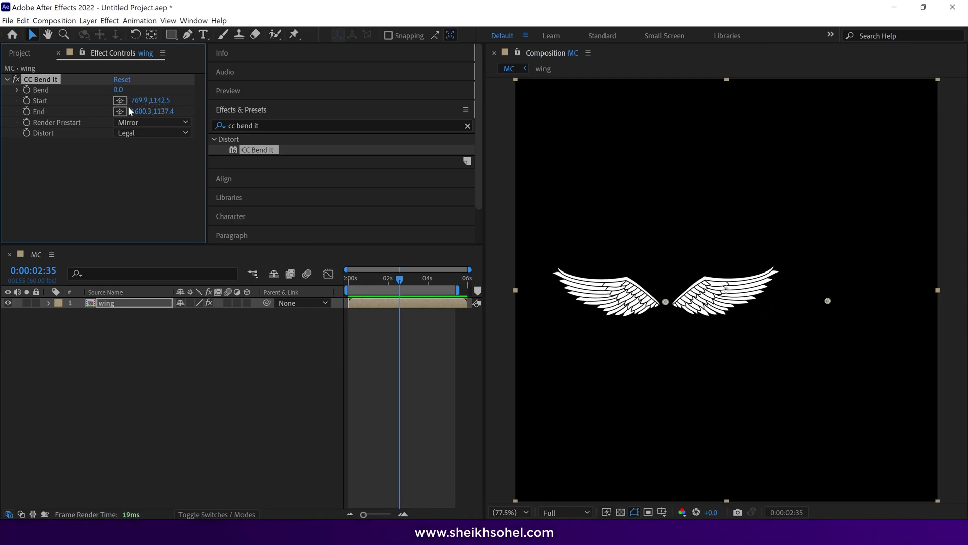
{"action": "left_click_drag", "start_coordinate": [651, 338], "coordinate": [706, 320]}
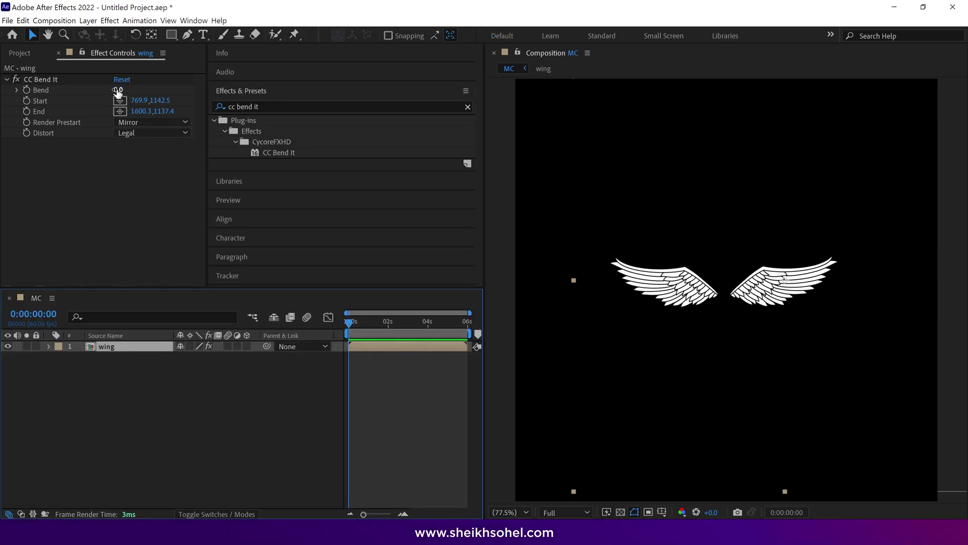
Keyframe the wings' Bend at -44, then 73, and repeat the -44 pose at 0:00:01:52.
{"action": "left_click_drag", "start_coordinate": [118, 92], "coordinate": [95, 93]}
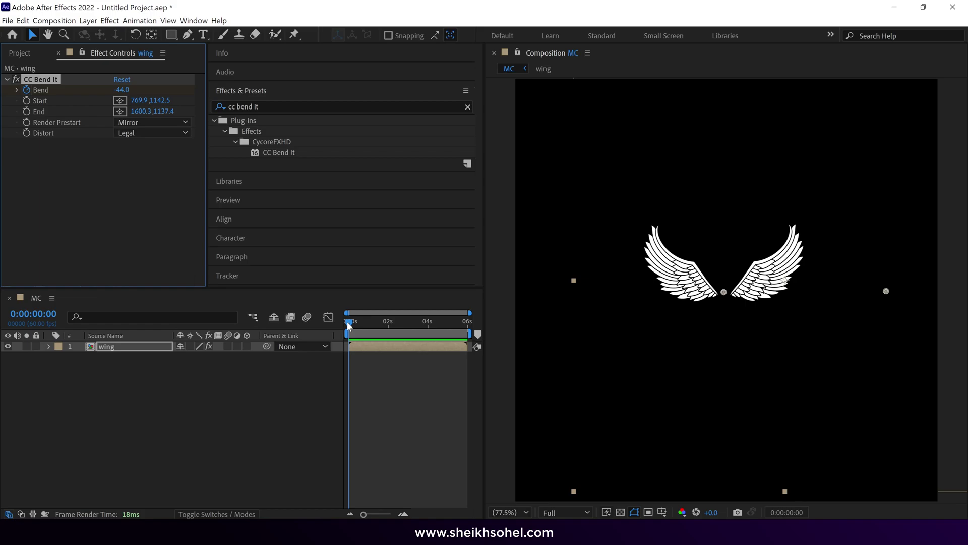
{"action": "key", "text": "u"}
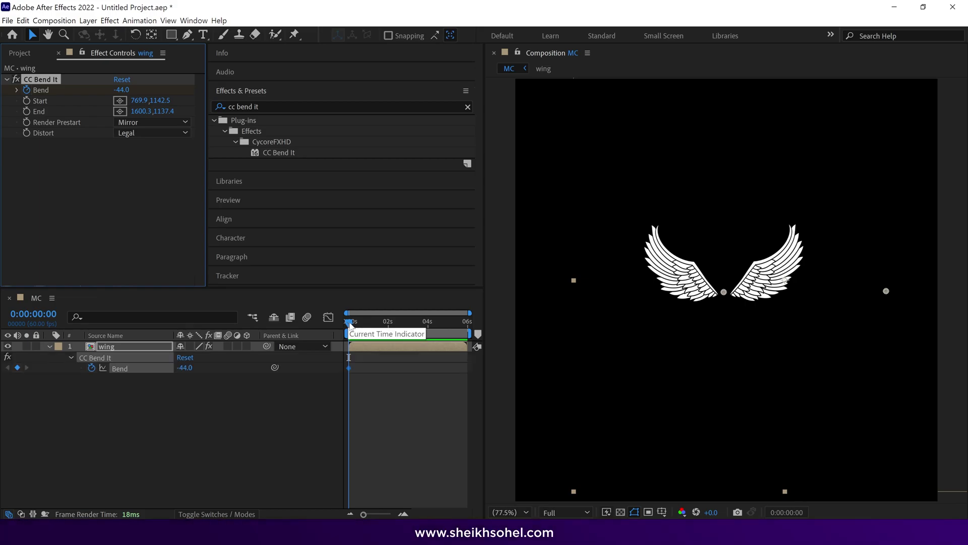
{"action": "left_click_drag", "start_coordinate": [347, 321], "coordinate": [365, 328]}
{"action": "left_click_drag", "start_coordinate": [126, 93], "coordinate": [185, 94]}
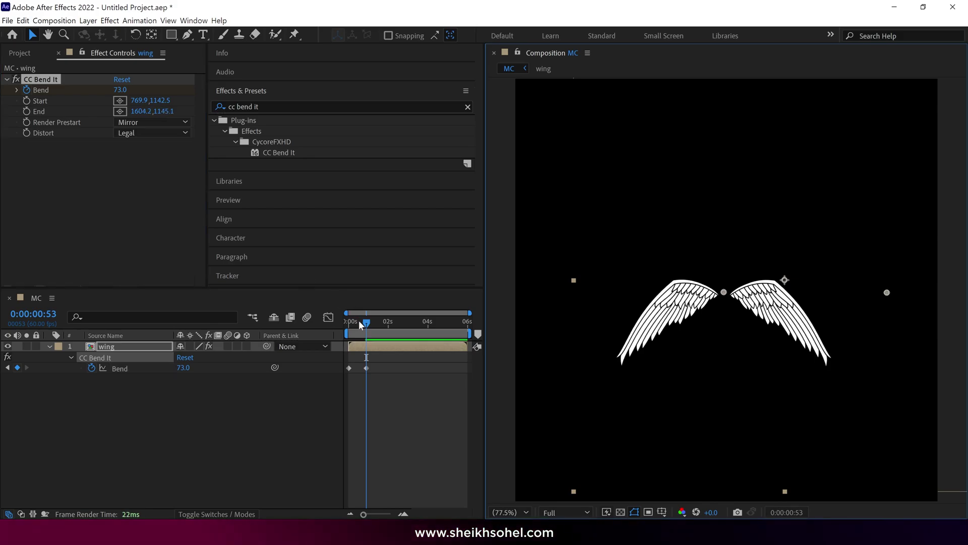
{"action": "left_click_drag", "start_coordinate": [358, 319], "coordinate": [386, 325]}
{"action": "left_click_drag", "start_coordinate": [355, 358], "coordinate": [342, 377]}
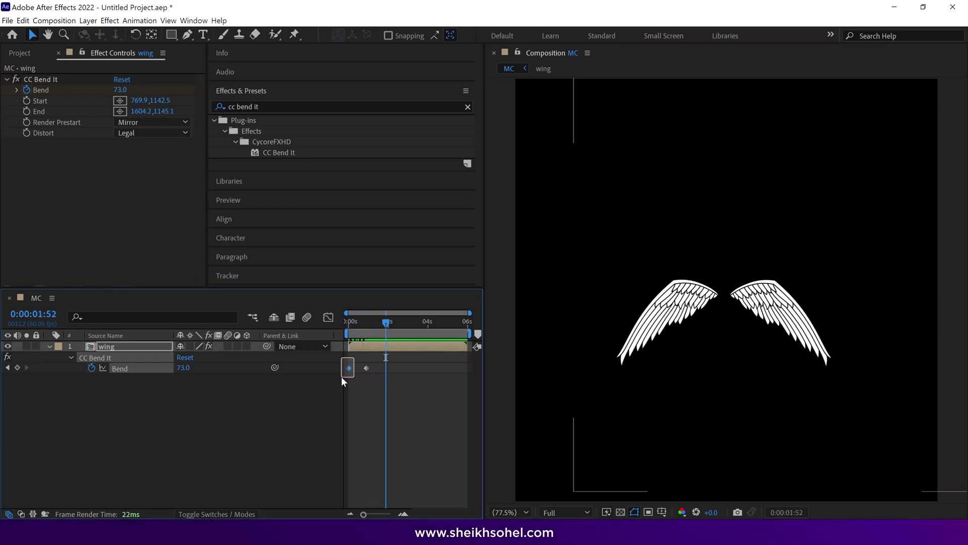
{"action": "key", "text": "ctrl+v"}
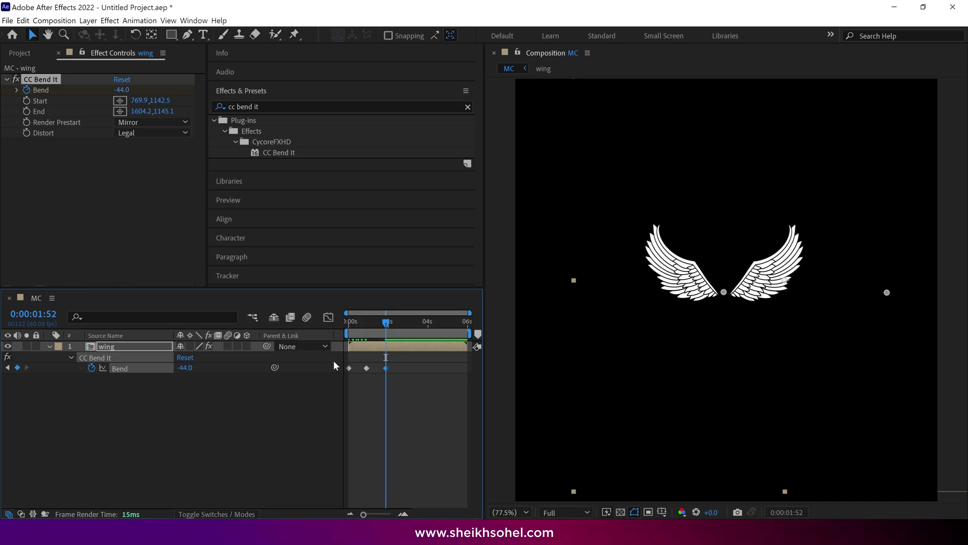
{"action": "left_click_drag", "start_coordinate": [371, 323], "coordinate": [335, 334]}
{"action": "key", "text": "space"}
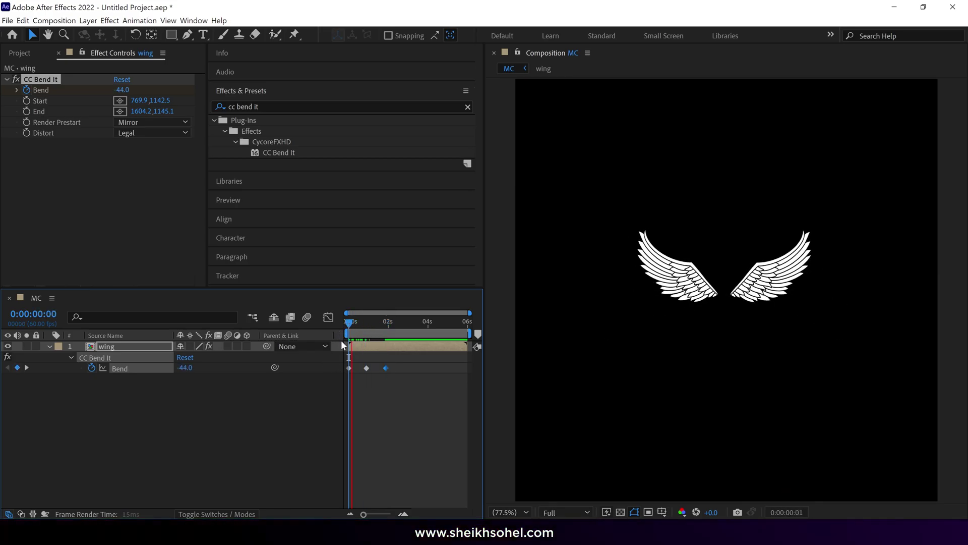
Easy-ease all Bend keyframes with F9 and pull them closer for a faster flap.
{"action": "left_click_drag", "start_coordinate": [412, 356], "coordinate": [343, 386]}
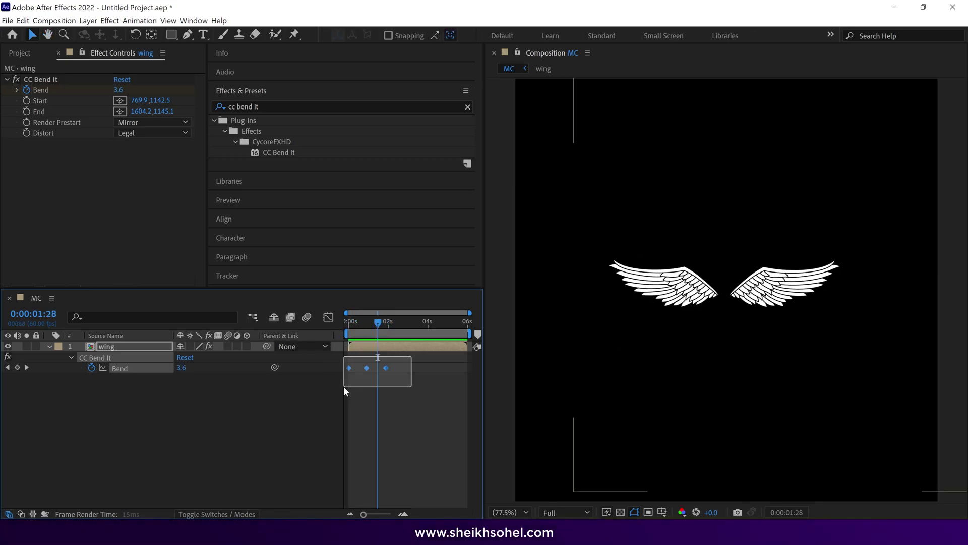
{"action": "key", "text": "F9"}
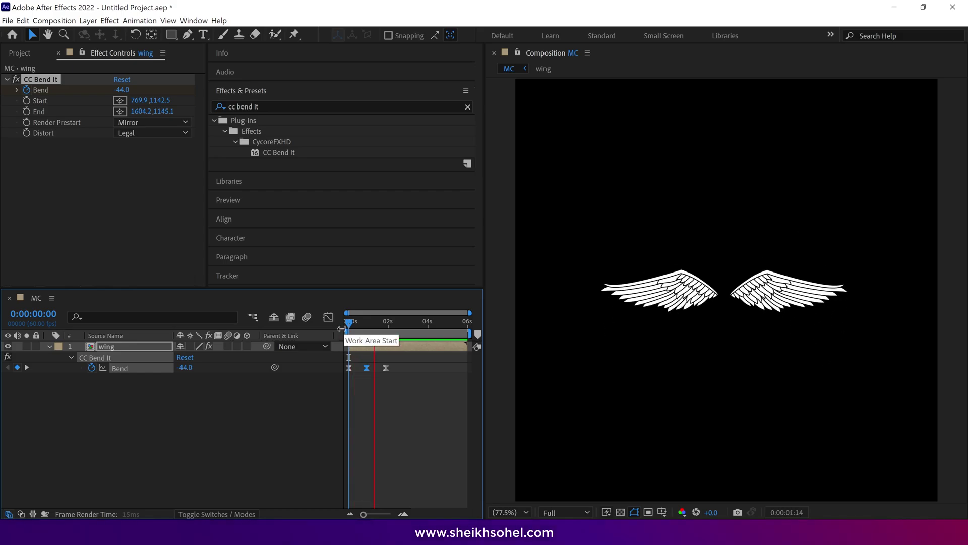
{"action": "key", "text": "space"}
{"action": "left_click_drag", "start_coordinate": [396, 359], "coordinate": [375, 369]}
{"action": "key", "text": "space"}
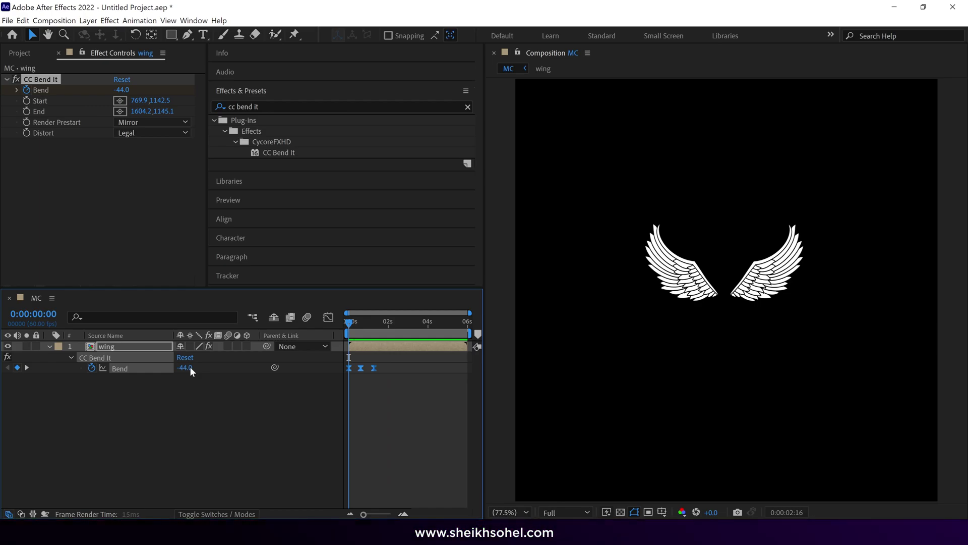
Add a loopOutDuration expression to the wing's Bend so the flap repeats, and preview.
{"action": "left_click", "coordinate": [91, 368], "text": "alt"}
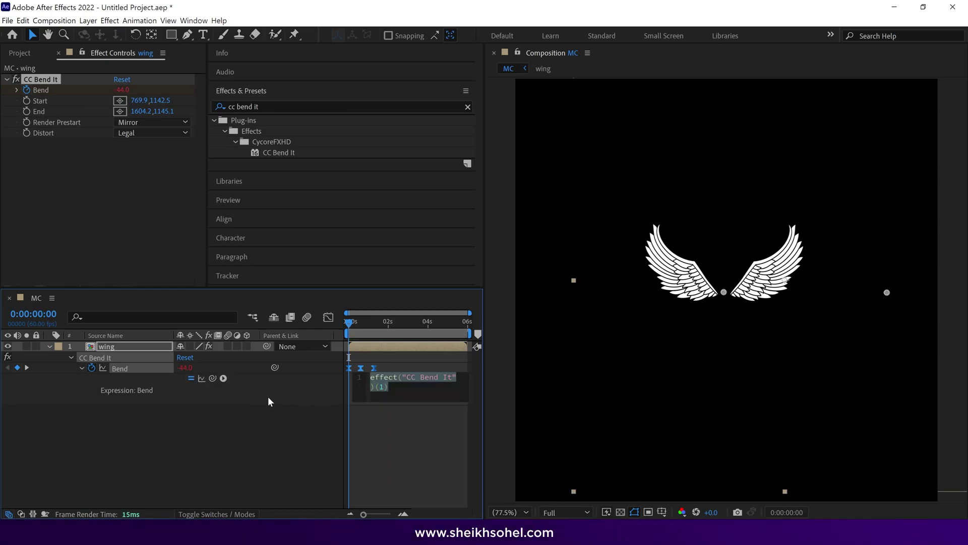
{"action": "left_click", "coordinate": [220, 378]}
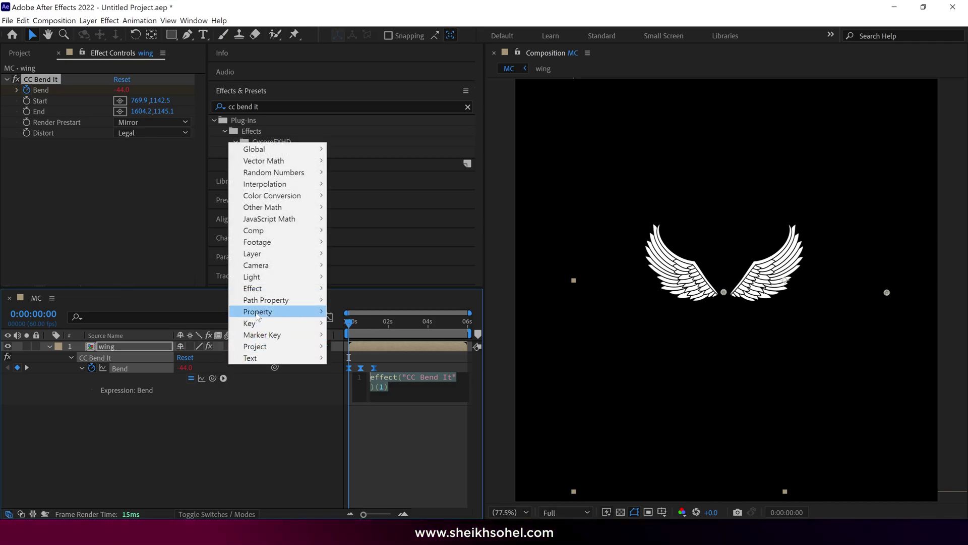
{"action": "mouse_move", "coordinate": [263, 312]}
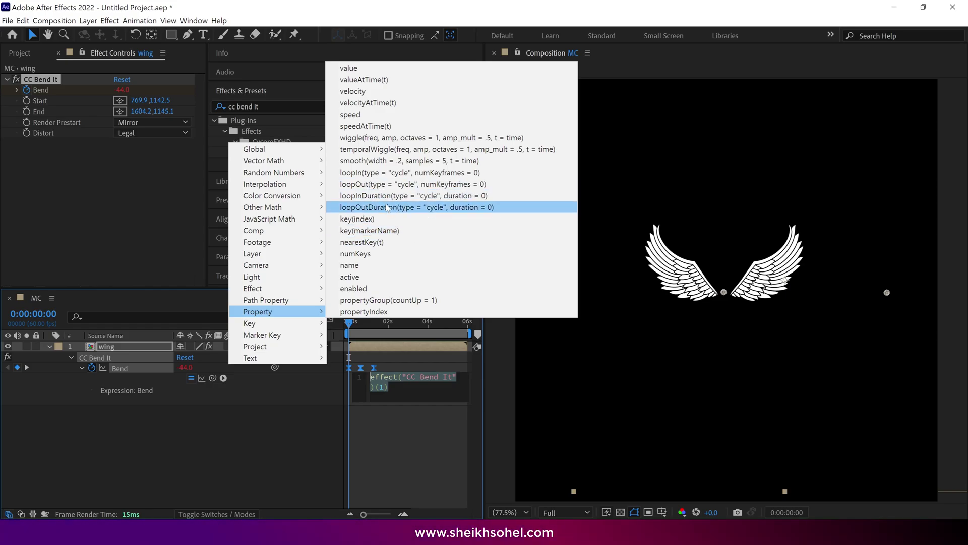
{"action": "left_click", "coordinate": [387, 207]}
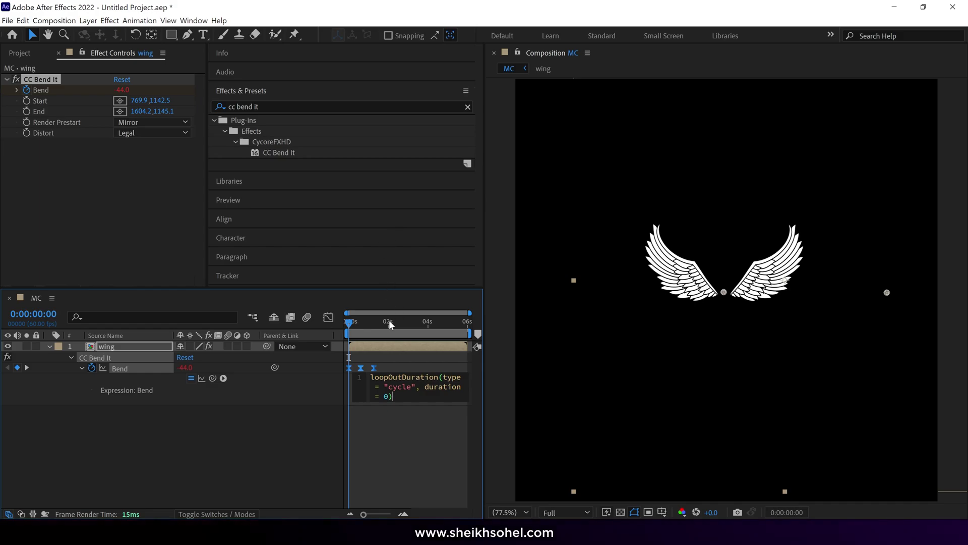
{"action": "left_click", "coordinate": [387, 346]}
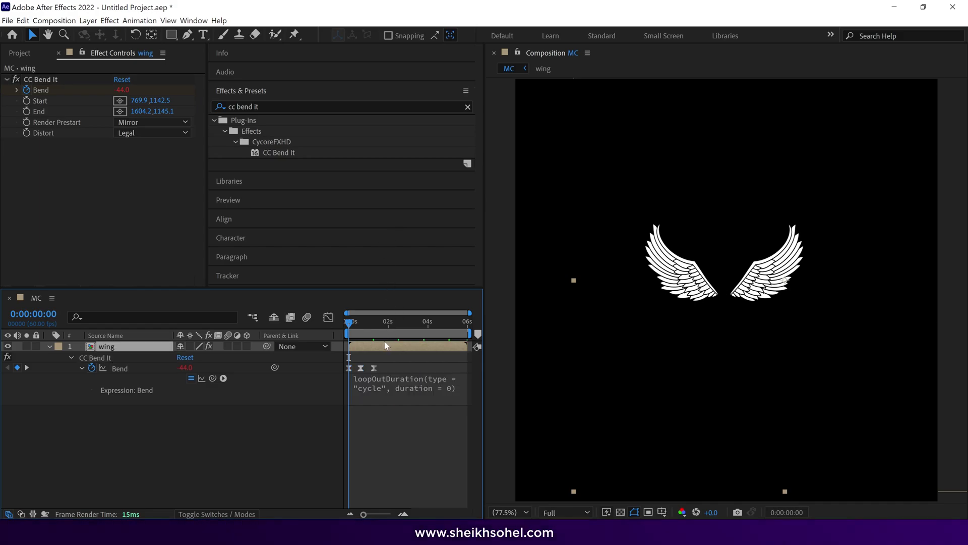
{"action": "key", "text": "space"}
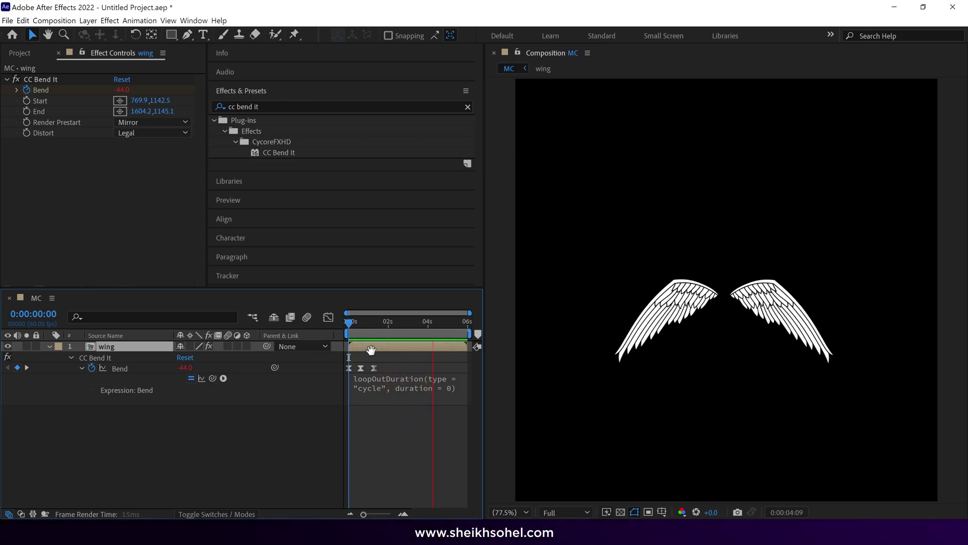
{"action": "key", "text": "space"}
In the Graph Editor, ease the Bend keyframes and lengthen their influence for a smoother flap.
{"action": "left_click", "coordinate": [361, 368]}
{"action": "left_click", "coordinate": [328, 317]}
{"action": "key", "text": "grave"}
{"action": "scroll", "coordinate": [431, 329], "scroll_direction": "up", "scroll_amount": 3}
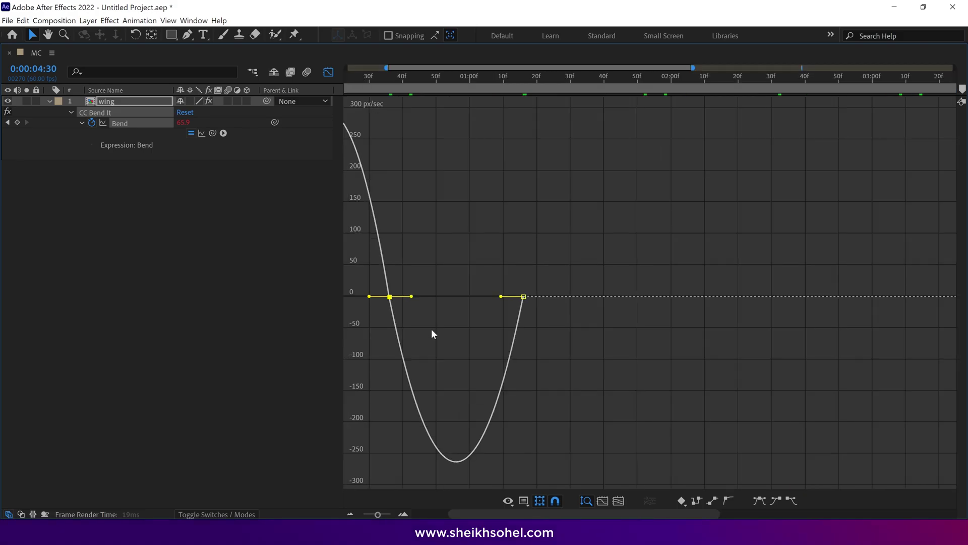
{"action": "scroll", "coordinate": [431, 329], "scroll_direction": "down", "scroll_amount": 3}
{"action": "key", "text": "F9"}
{"action": "left_click_drag", "start_coordinate": [455, 292], "coordinate": [429, 274]}
{"action": "key", "text": "grave"}
{"action": "key", "text": "space"}
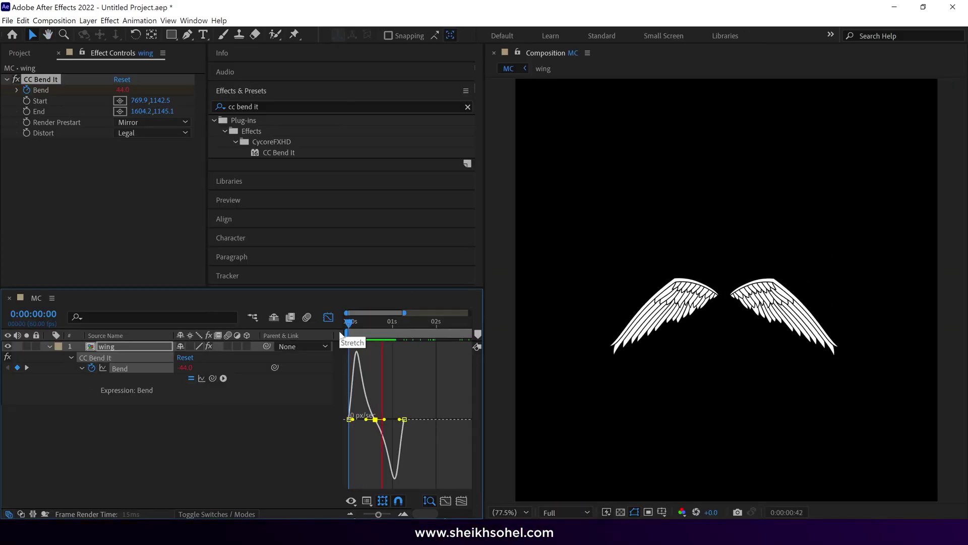
{"action": "left_click", "coordinate": [329, 317]}
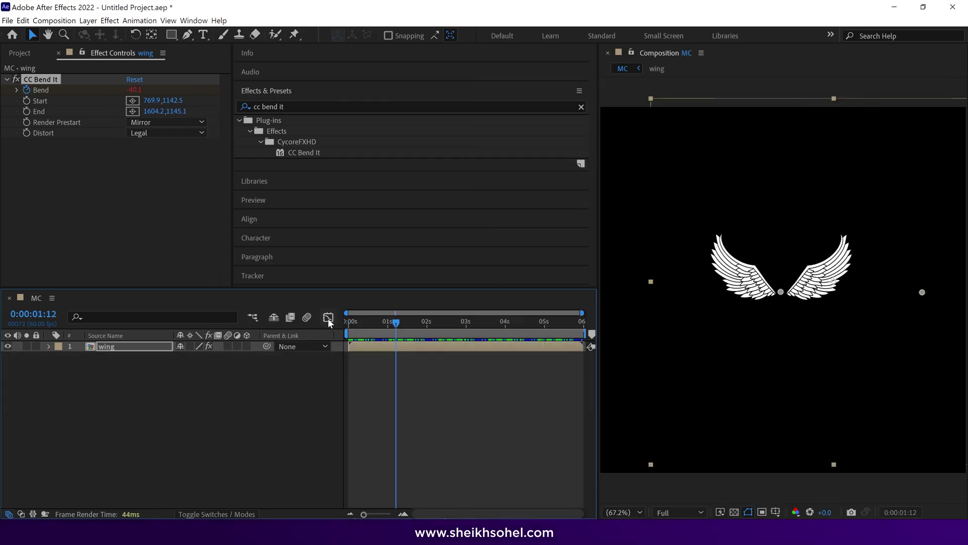
Delete the wing layer and draw a vertical line with the Pen tool.
{"action": "key", "text": "space"}
{"action": "key", "text": "Delete"}
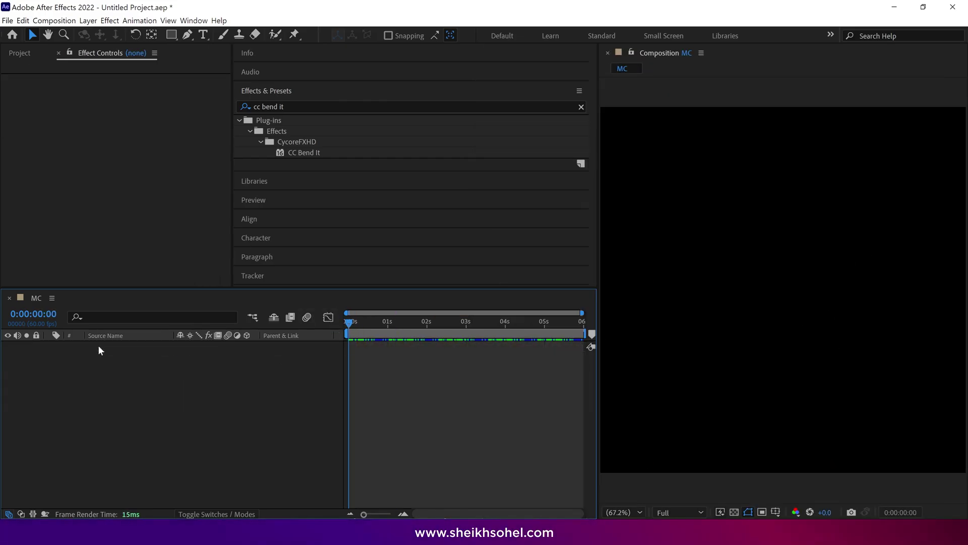
{"action": "left_click", "coordinate": [242, 152]}
{"action": "left_click", "coordinate": [187, 35]}
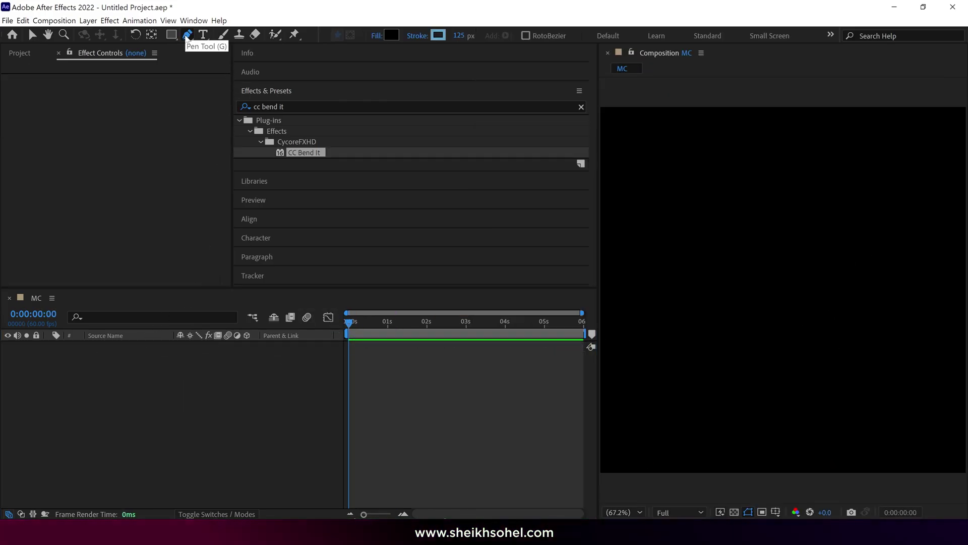
{"action": "left_click", "coordinate": [775, 393]}
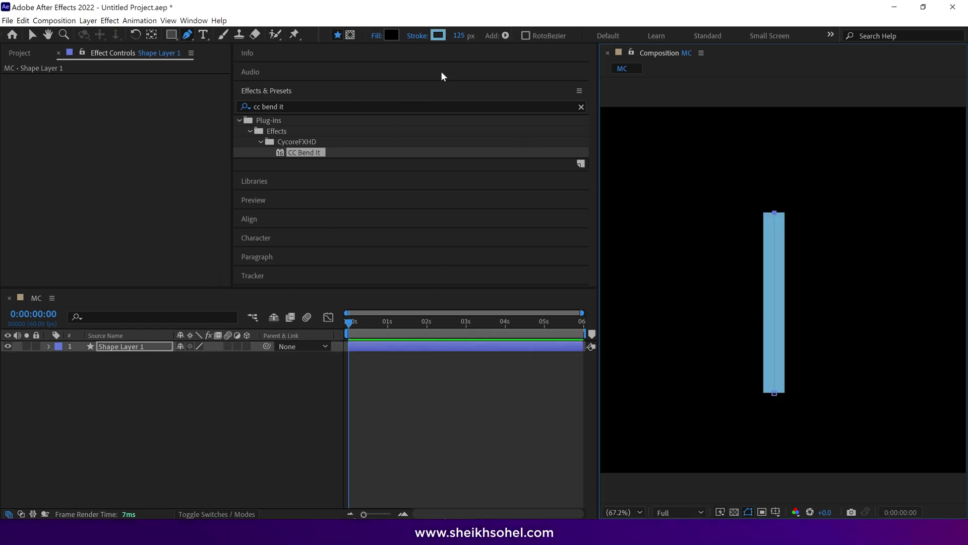
Add Trim Paths to the line and keyframe its End from 0% to 100%.
{"action": "left_click", "coordinate": [505, 36]}
{"action": "left_click", "coordinate": [560, 204]}
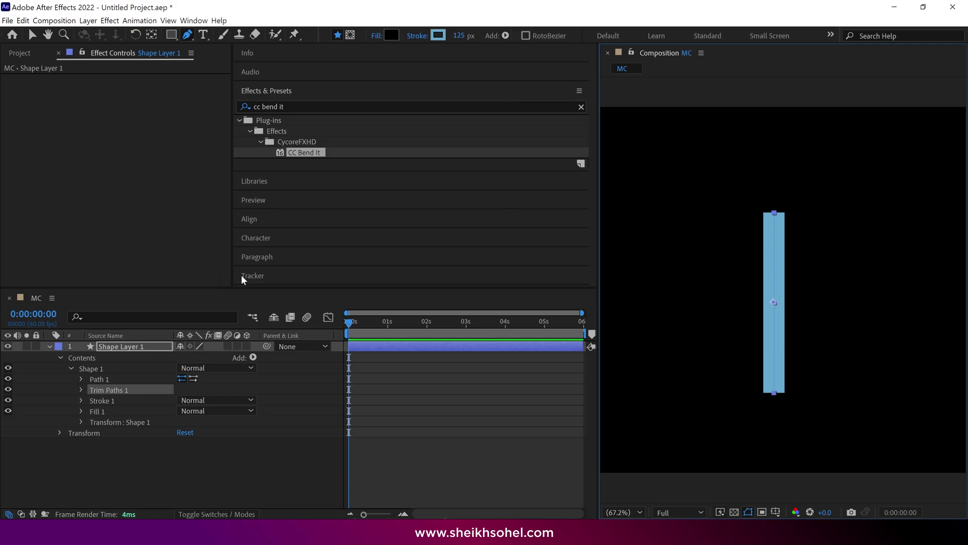
{"action": "left_click", "coordinate": [81, 390]}
{"action": "left_click_drag", "start_coordinate": [184, 411], "coordinate": [172, 413]}
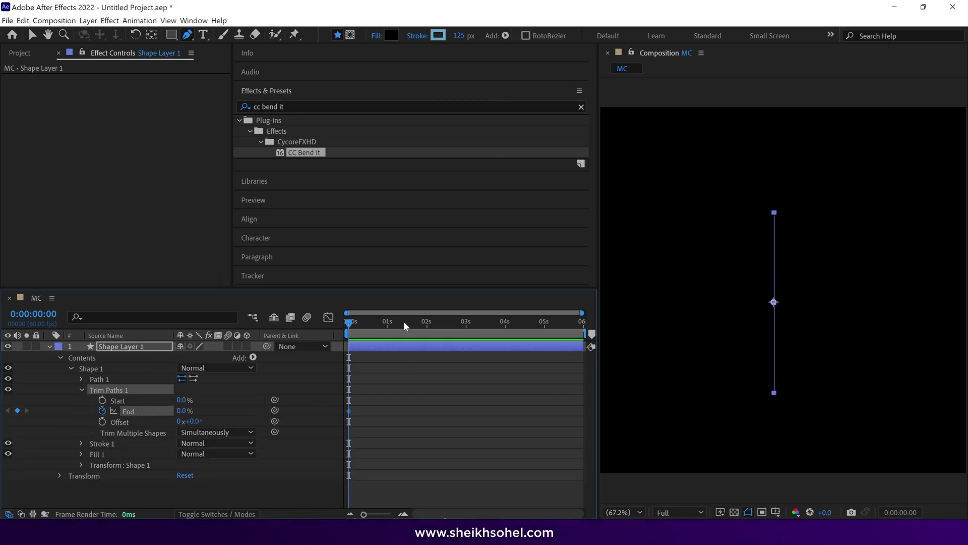
{"action": "left_click_drag", "start_coordinate": [182, 410], "coordinate": [428, 406]}
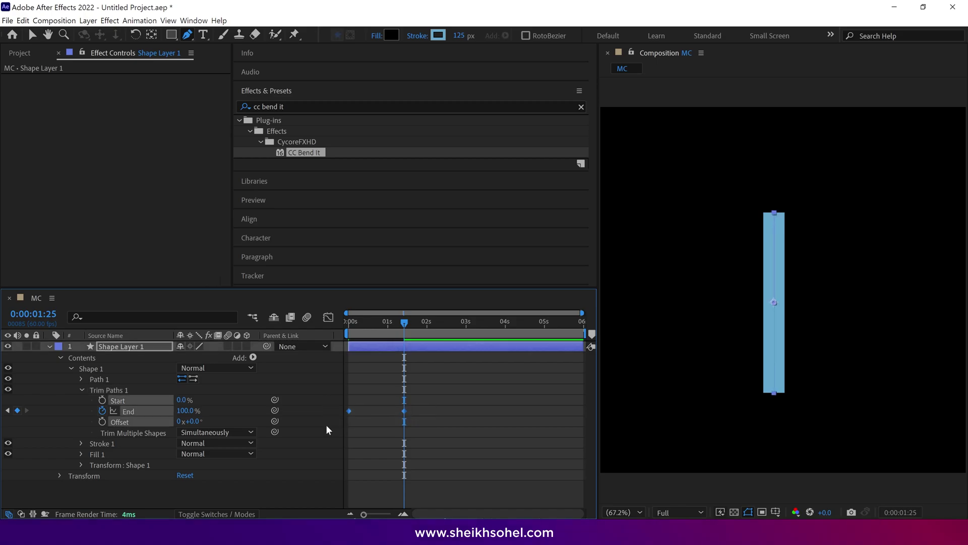
Sharpen the End draw-on ease in the Graph Editor and end the work area at 0:00:01:49.
{"action": "left_click", "coordinate": [328, 316]}
{"action": "key", "text": "v"}
{"action": "left_click_drag", "start_coordinate": [387, 478], "coordinate": [377, 478]}
{"action": "key", "text": "g"}
{"action": "left_click", "coordinate": [349, 322]}
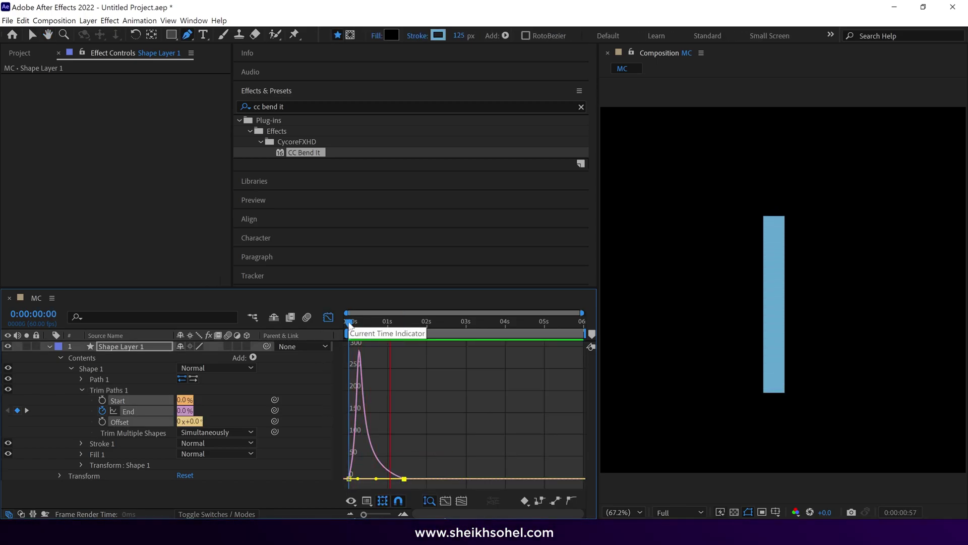
{"action": "left_click", "coordinate": [419, 324]}
{"action": "key", "text": "n"}
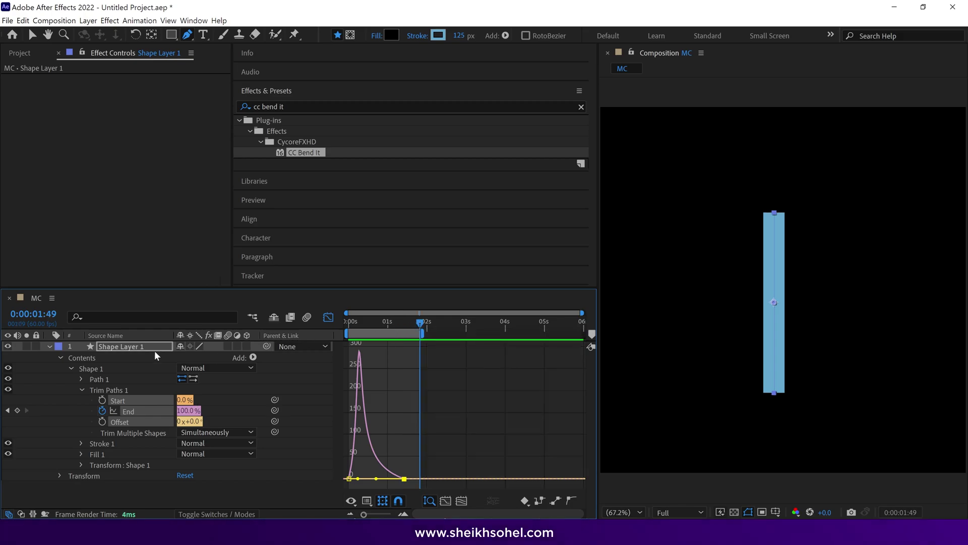
{"action": "left_click", "coordinate": [50, 346]}
Apply CC Bend It to the line layer with its start point just below the line.
{"action": "left_click", "coordinate": [49, 346]}
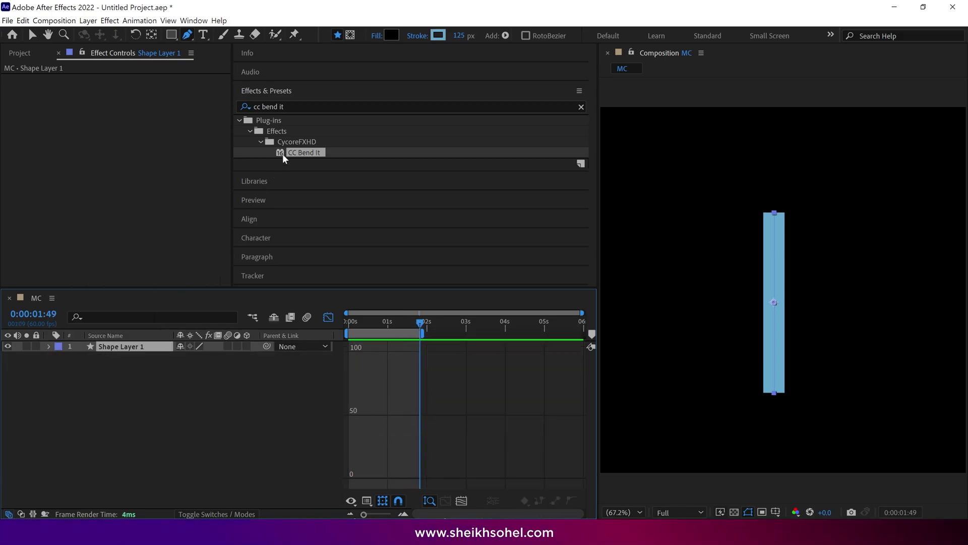
{"action": "left_click_drag", "start_coordinate": [292, 153], "coordinate": [144, 343]}
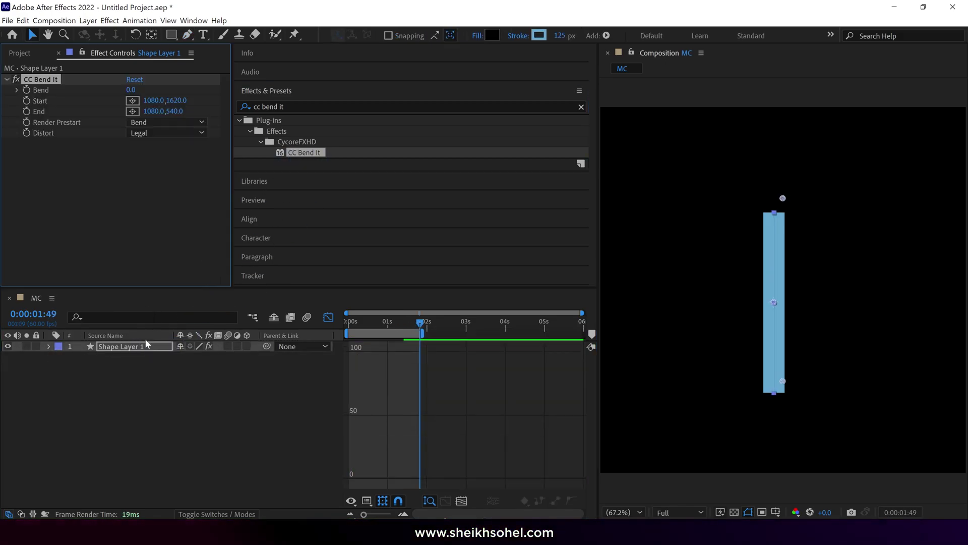
{"action": "left_click_drag", "start_coordinate": [783, 383], "coordinate": [775, 400]}
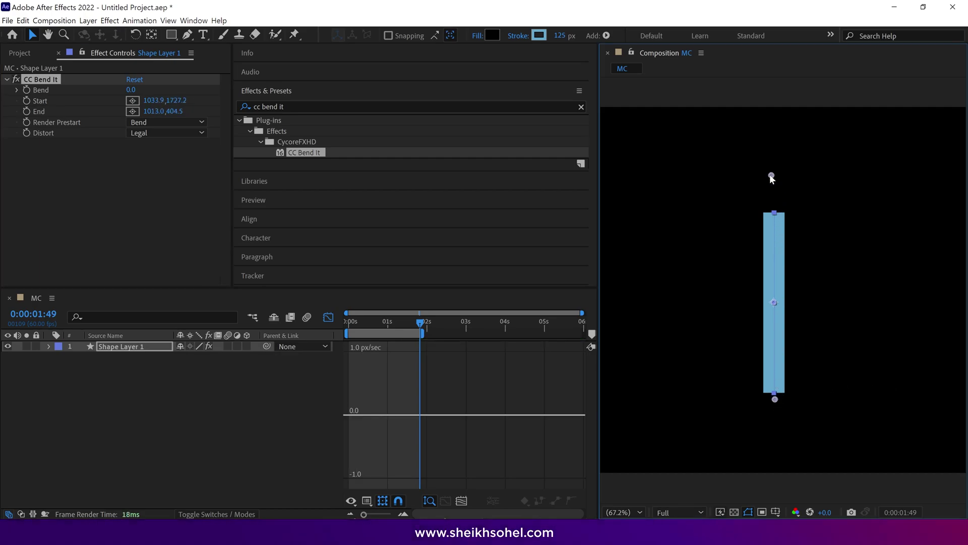
Keyframe Bend swaying right (35.0) and left (-16.0), back to 0 at 0:00:01:46.
{"action": "key", "text": "Home"}
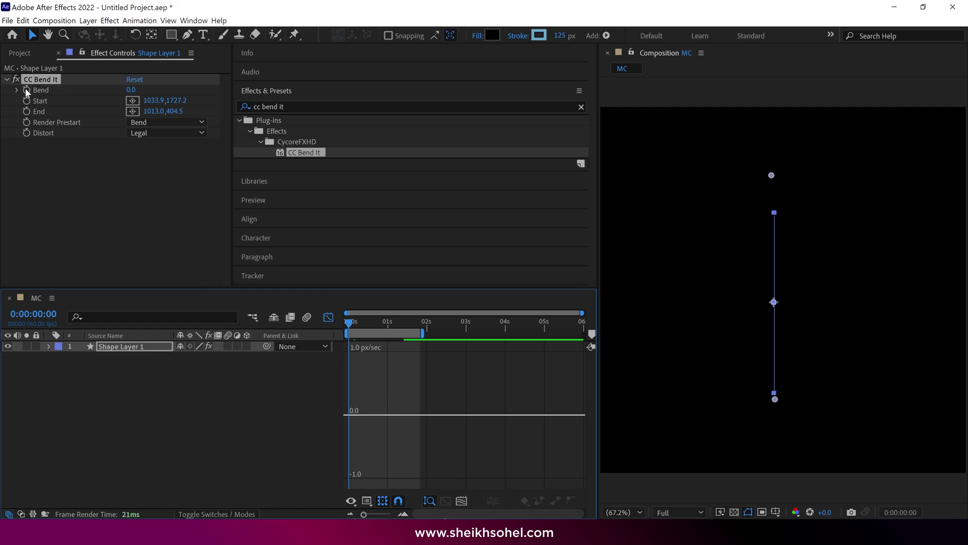
{"action": "left_click", "coordinate": [27, 90]}
{"action": "left_click", "coordinate": [355, 323]}
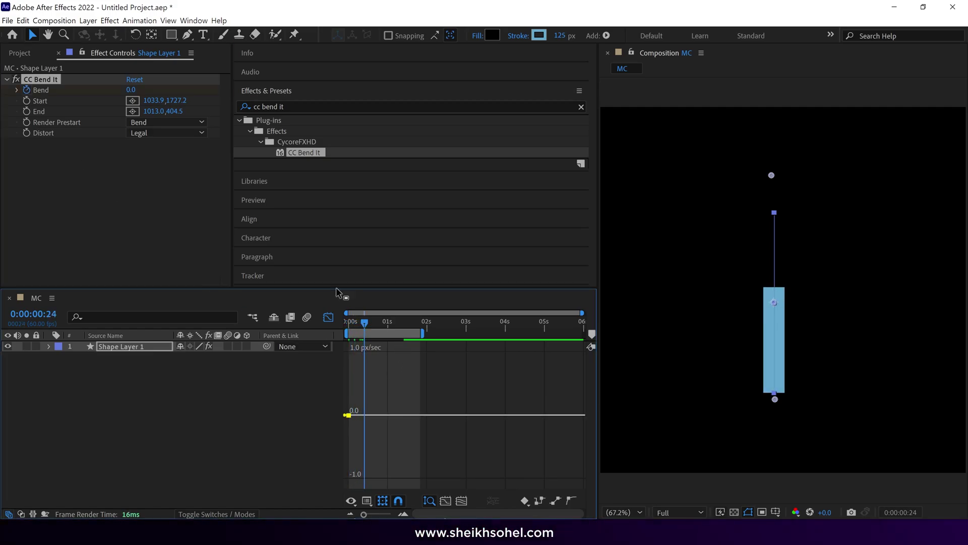
{"action": "mouse_move", "coordinate": [135, 91]}
{"action": "left_mouse_down"}
{"action": "mouse_move", "coordinate": [150, 89]}
{"action": "mouse_move", "coordinate": [121, 90]}
{"action": "mouse_move", "coordinate": [150, 90]}
{"action": "mouse_move", "coordinate": [121, 95]}
{"action": "left_mouse_up"}
{"action": "left_click", "coordinate": [377, 323]}
{"action": "left_click", "coordinate": [394, 323]}
{"action": "left_click", "coordinate": [409, 323]}
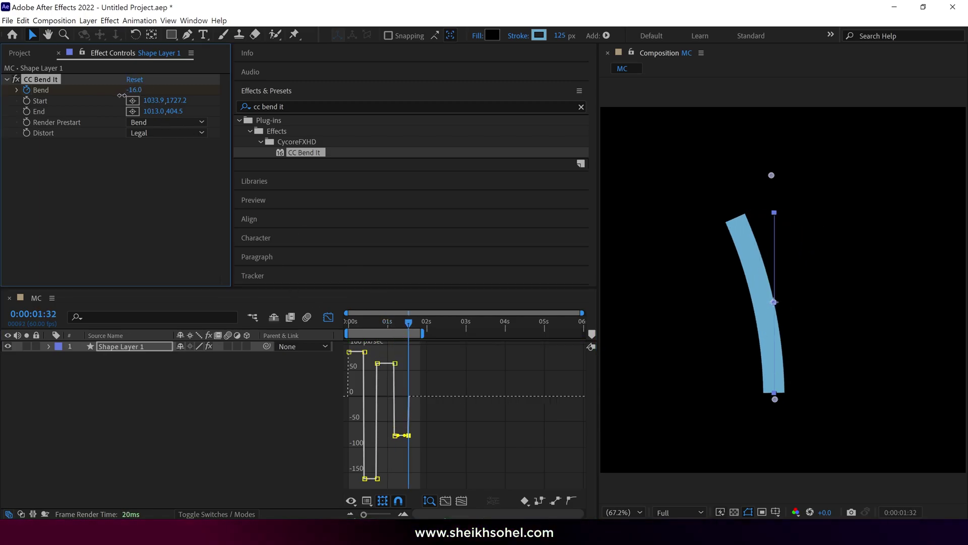
{"action": "left_click", "coordinate": [418, 323]}
{"action": "left_click", "coordinate": [133, 90]}
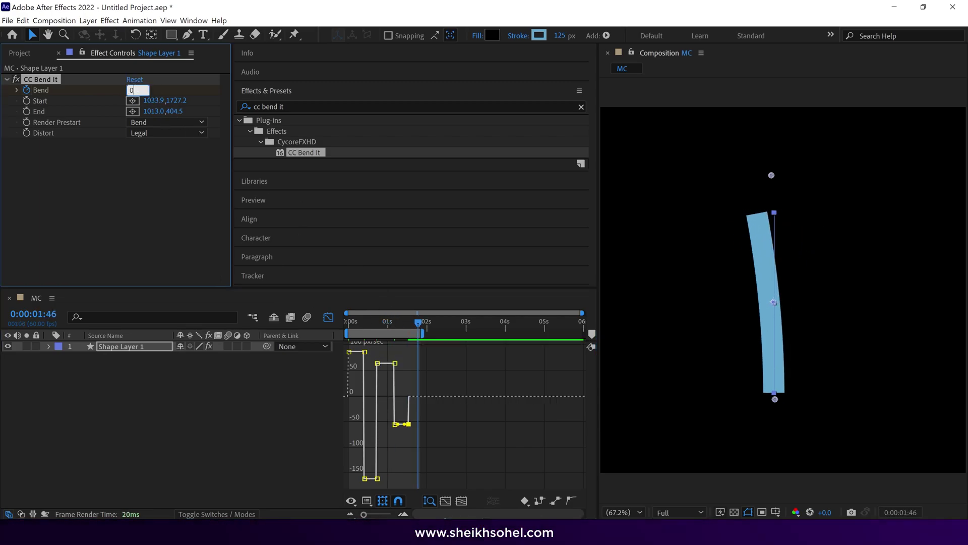
Apply Easy Ease to all of the line's Bend keyframes.
{"action": "left_click", "coordinate": [327, 318]}
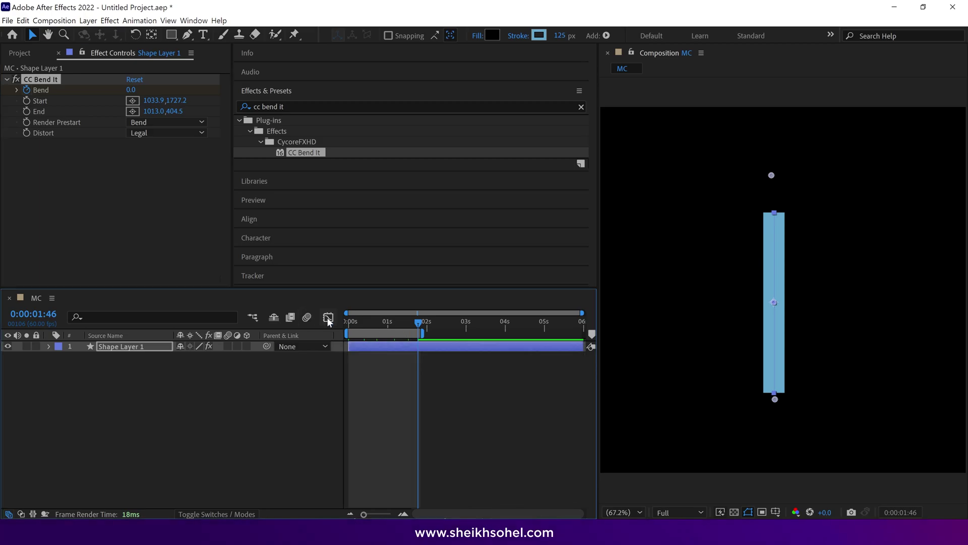
{"action": "key", "text": "u"}
{"action": "left_click_drag", "start_coordinate": [419, 363], "coordinate": [341, 387]}
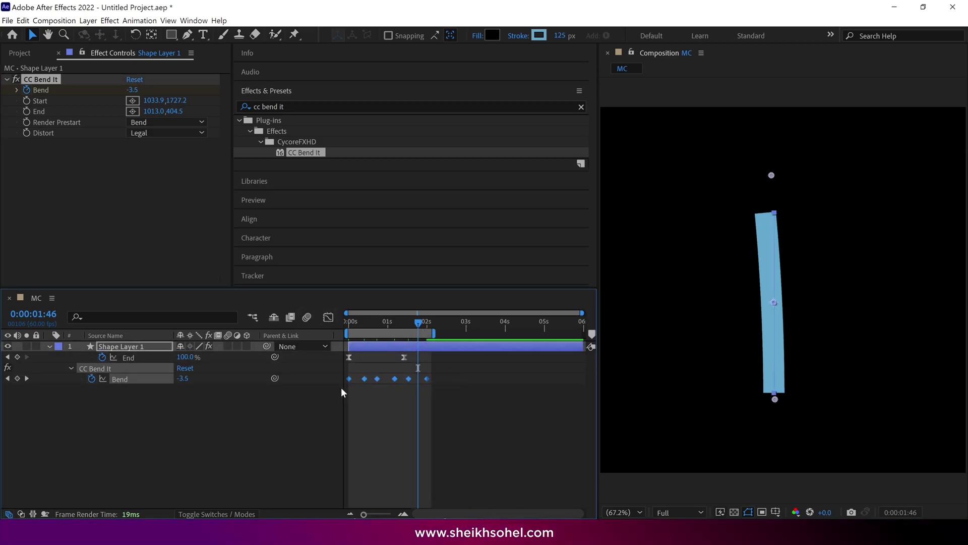
{"action": "key", "text": "F9"}
Shift Bend keyframes earlier so the sway settles by about 0:00:01:57, and preview it.
{"action": "left_click", "coordinate": [354, 323]}
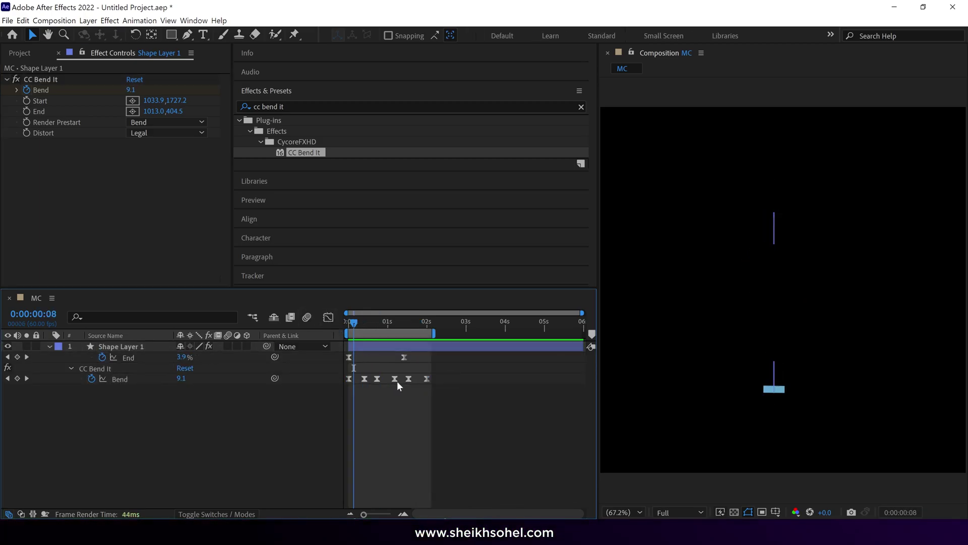
{"action": "left_click", "coordinate": [391, 379]}
{"action": "left_click_drag", "start_coordinate": [363, 379], "coordinate": [360, 378]}
{"action": "left_click_drag", "start_coordinate": [377, 378], "coordinate": [389, 379]}
{"action": "left_click", "coordinate": [390, 379]}
{"action": "key", "text": "space"}
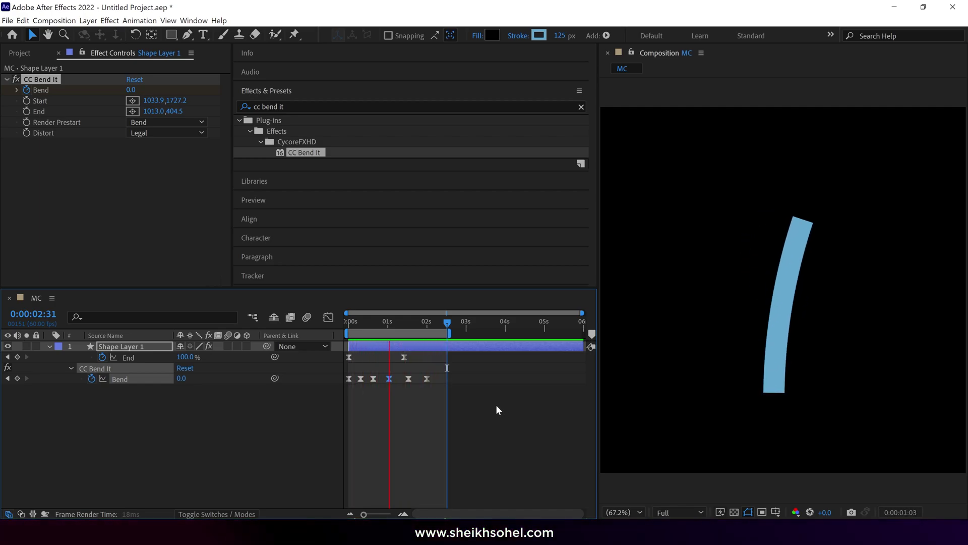
{"action": "left_click_drag", "start_coordinate": [439, 374], "coordinate": [332, 393]}
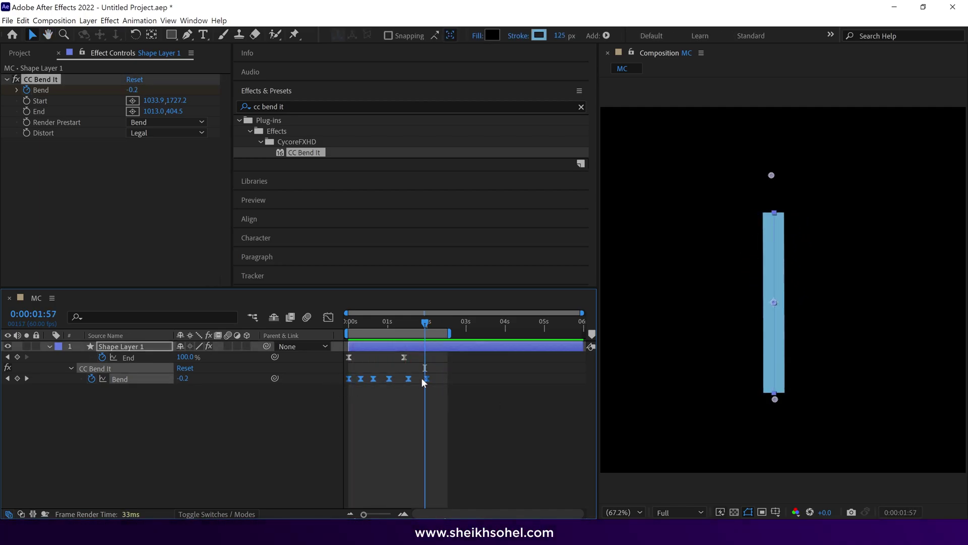